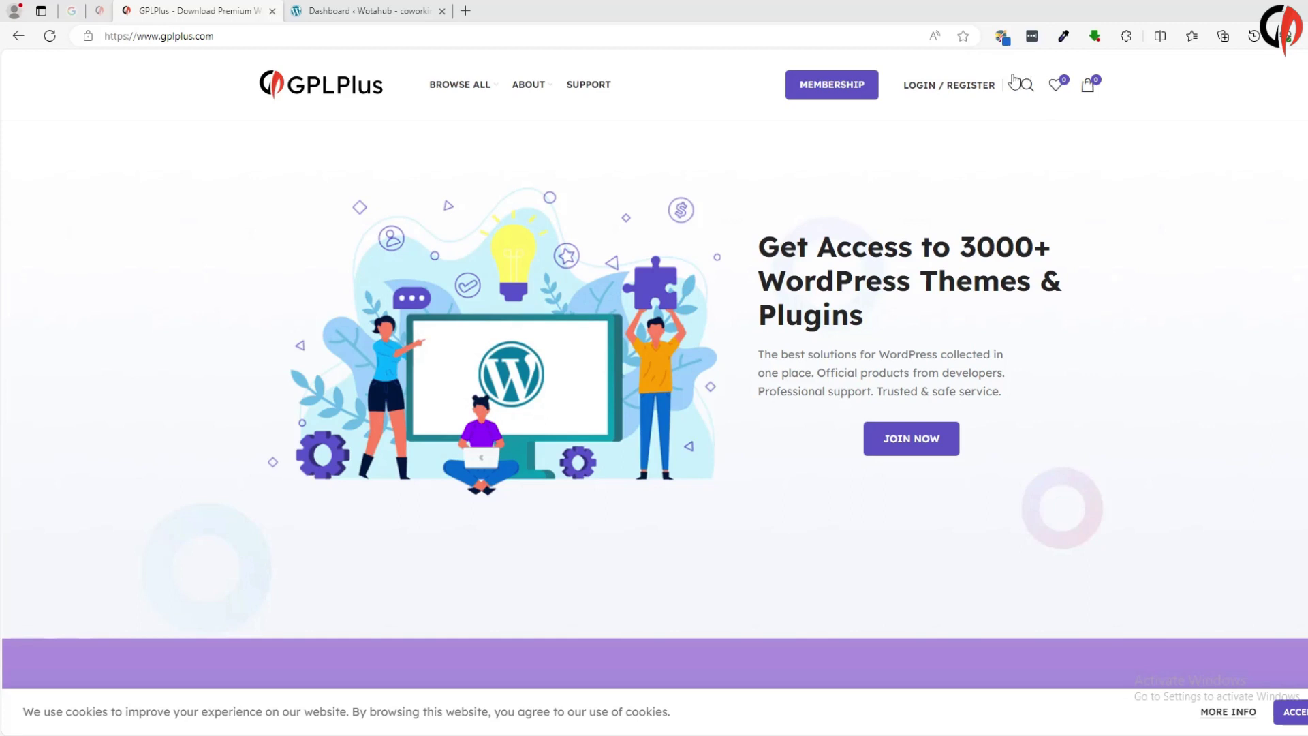
# Search the GPLPlus store for Ukilvai and open the product page of the Lawyer & Attorney WordPress theme
pyautogui.click(1028, 84)
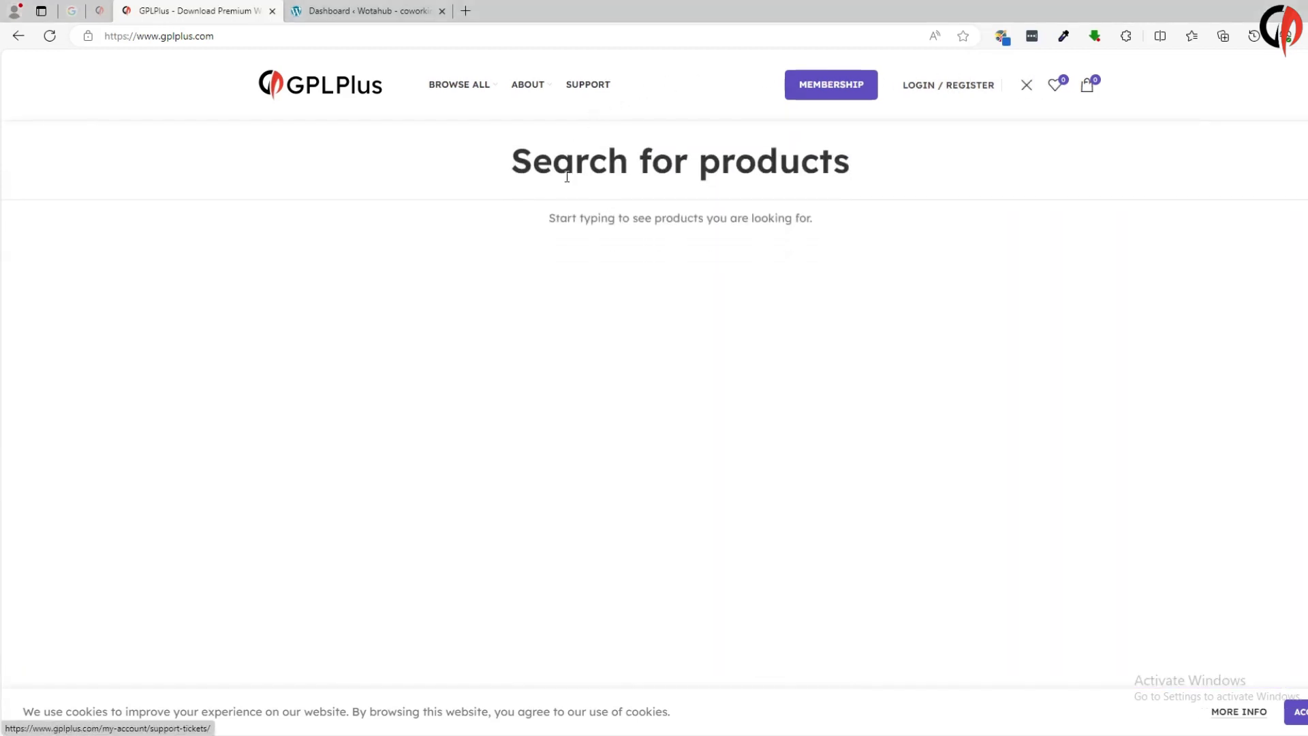
pyautogui.write('Ukilvai')
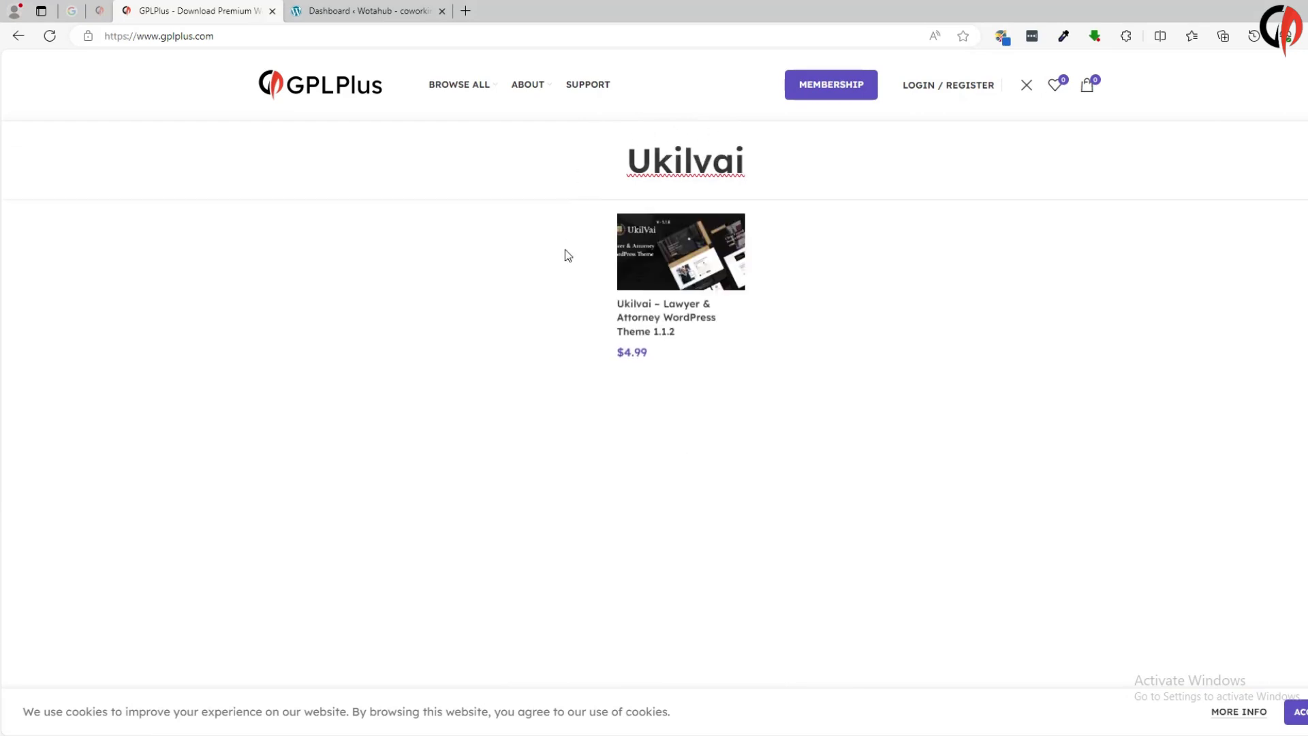
pyautogui.click(704, 300)
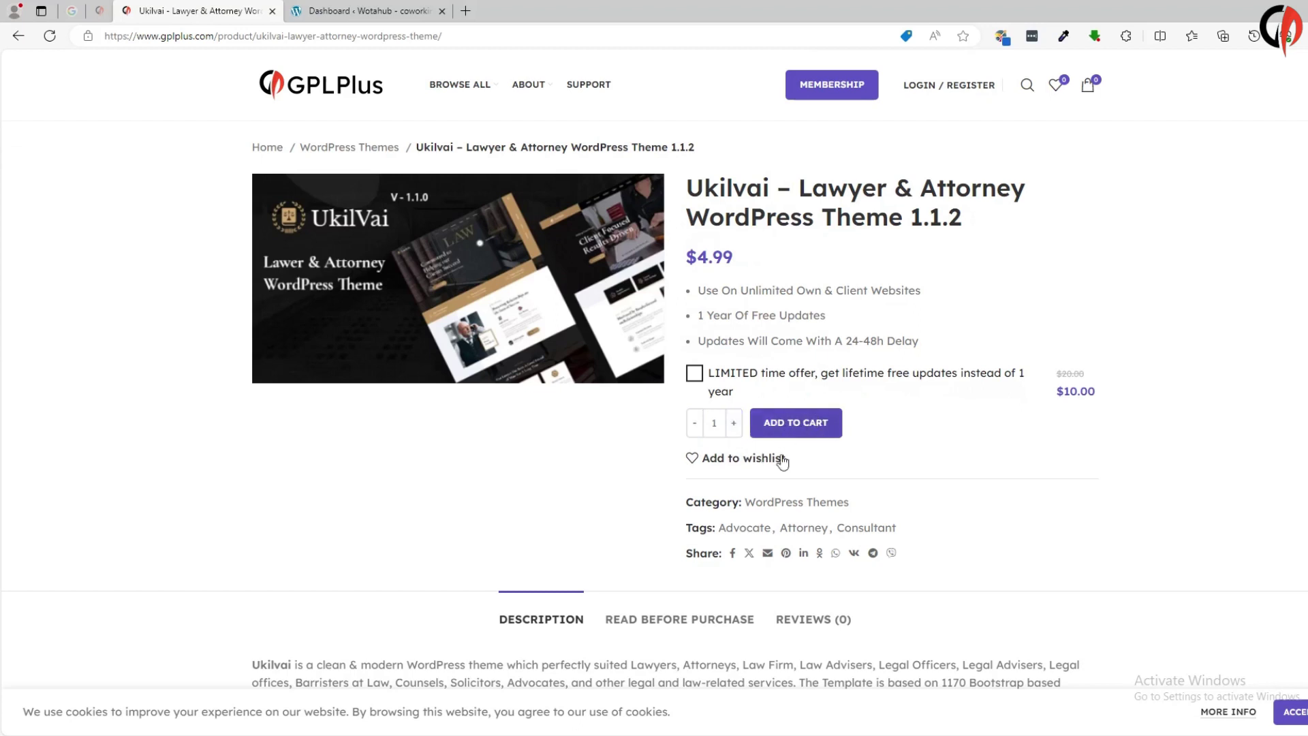
# Switch to File Explorer, extract the CC-ukilvai-v1.1.2 archive into a Desktop folder of the same name, and open its main_files subfolder
pyautogui.hotkey('alt', 'Tab')
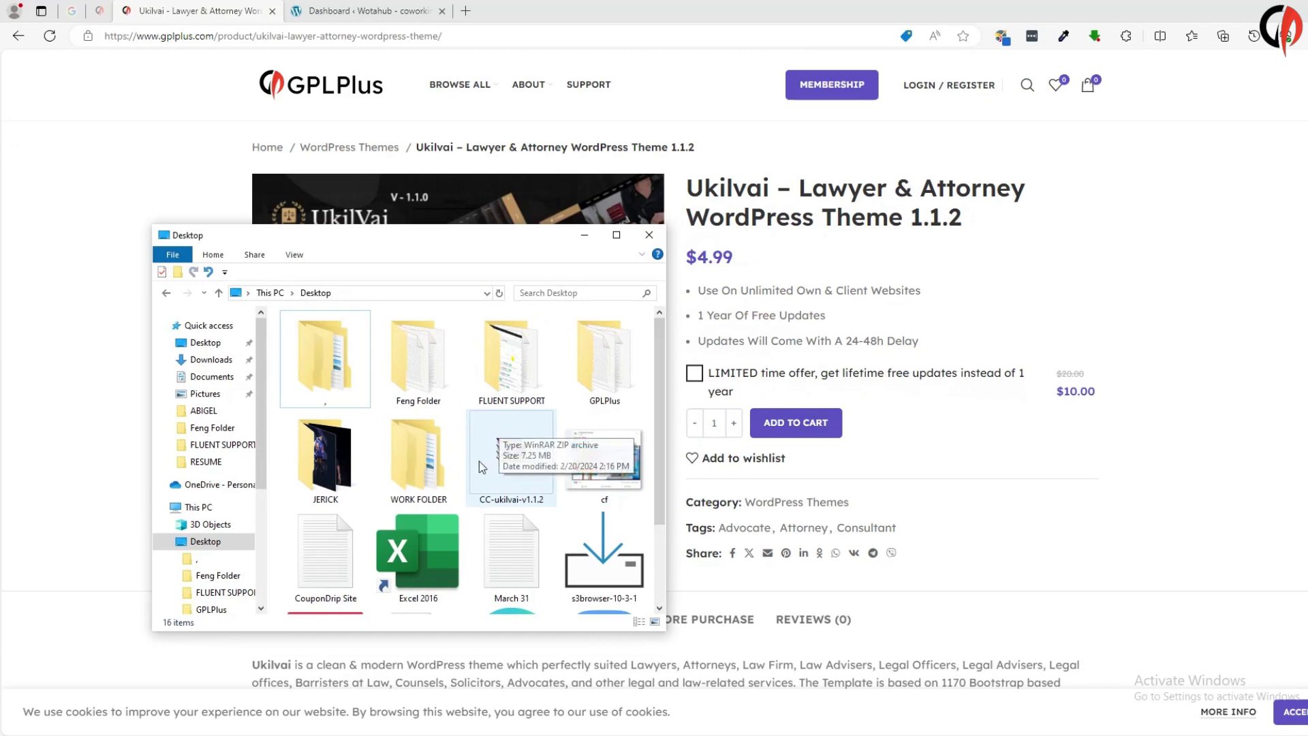
pyautogui.rightClick(500, 471)
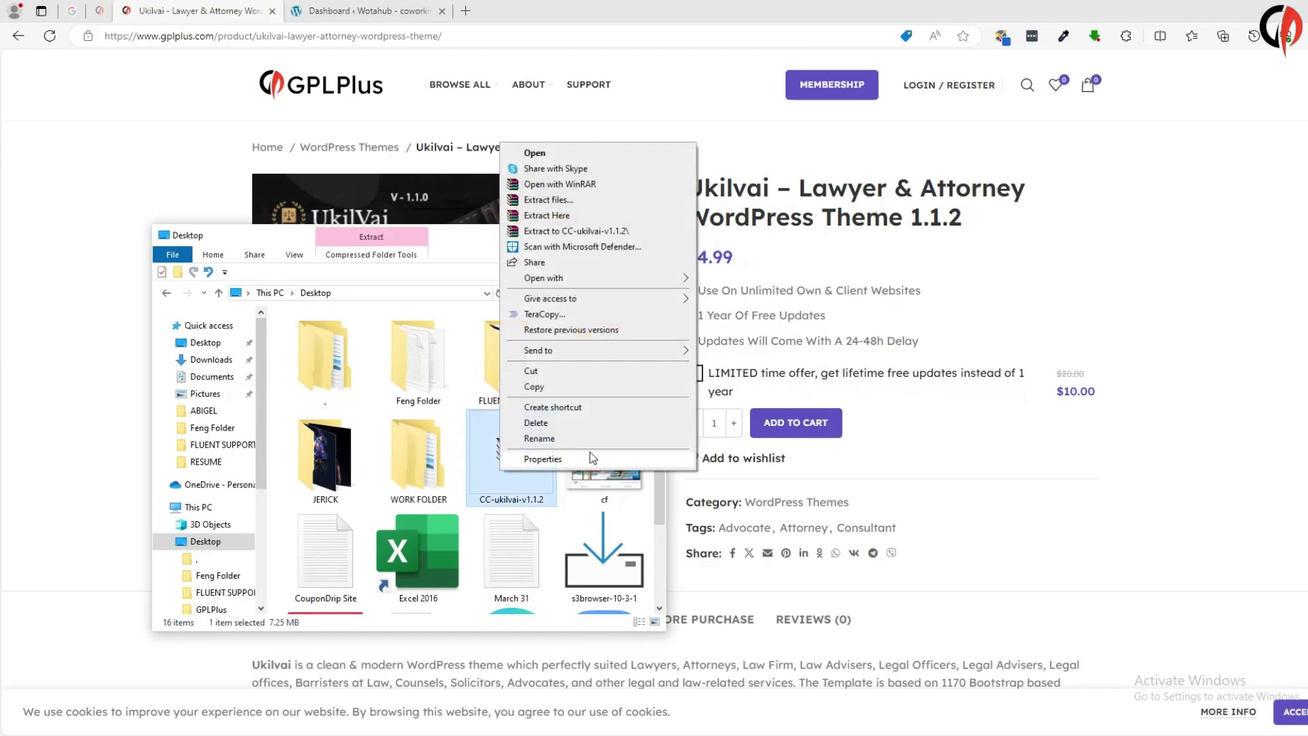
pyautogui.click(559, 202)
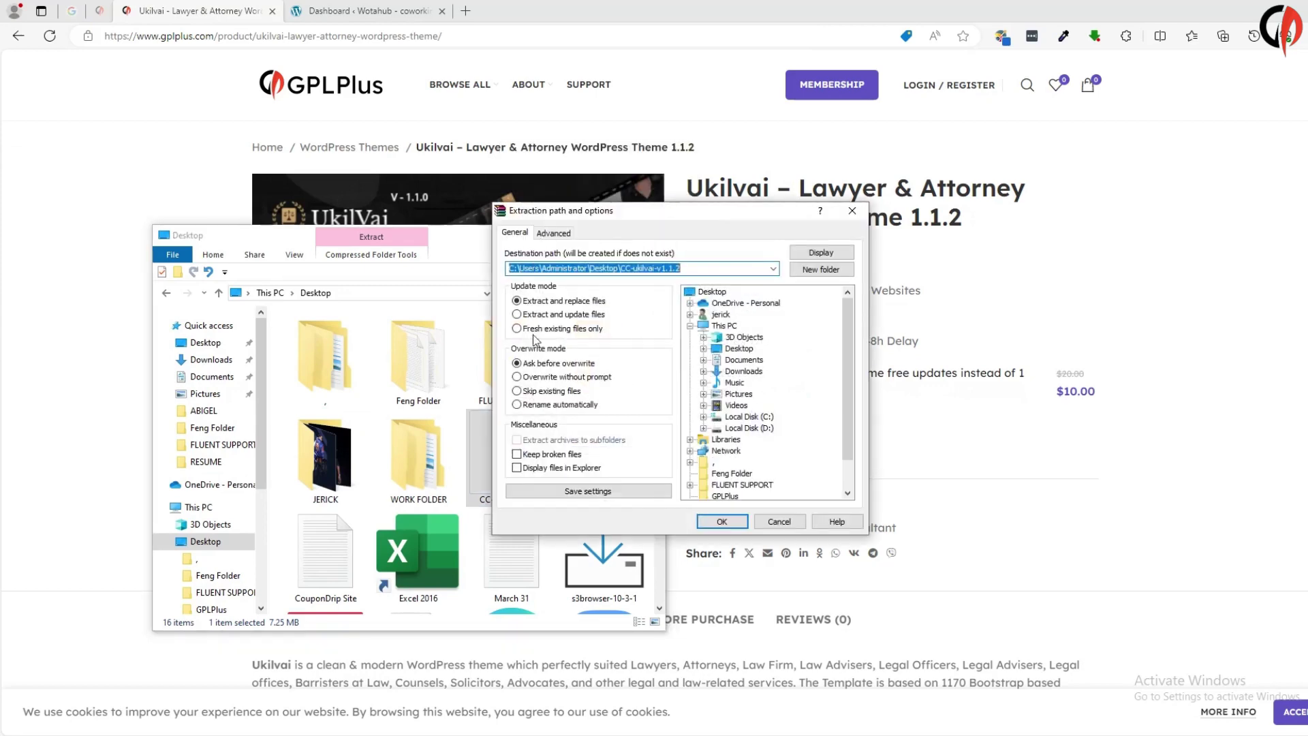
pyautogui.click(715, 522)
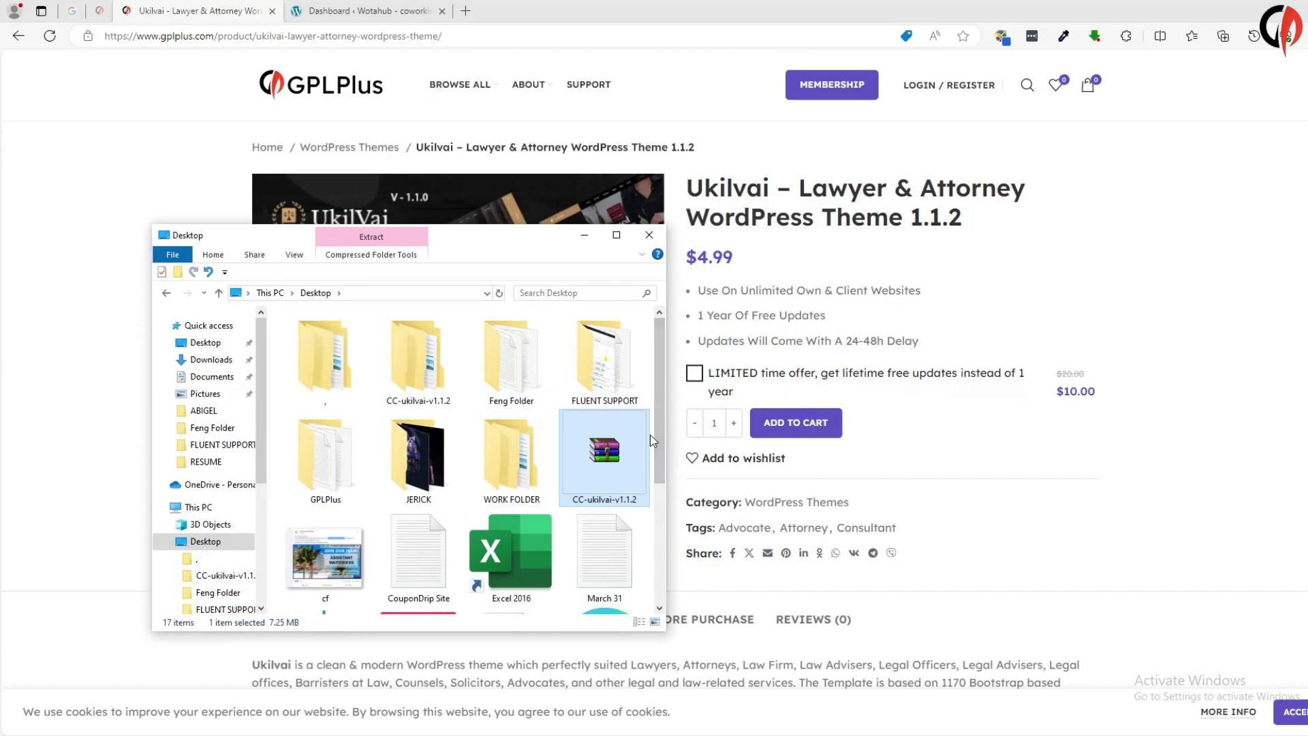
pyautogui.doubleClick(388, 375)
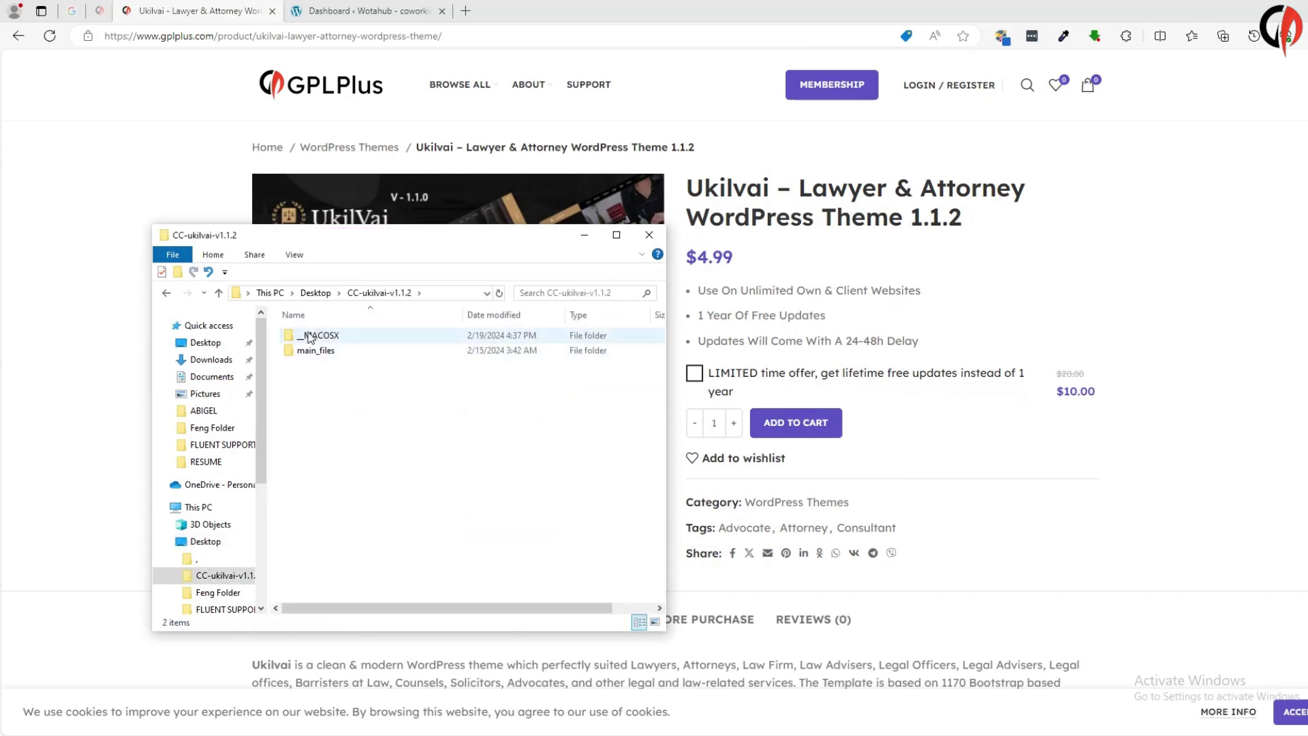
pyautogui.doubleClick(318, 351)
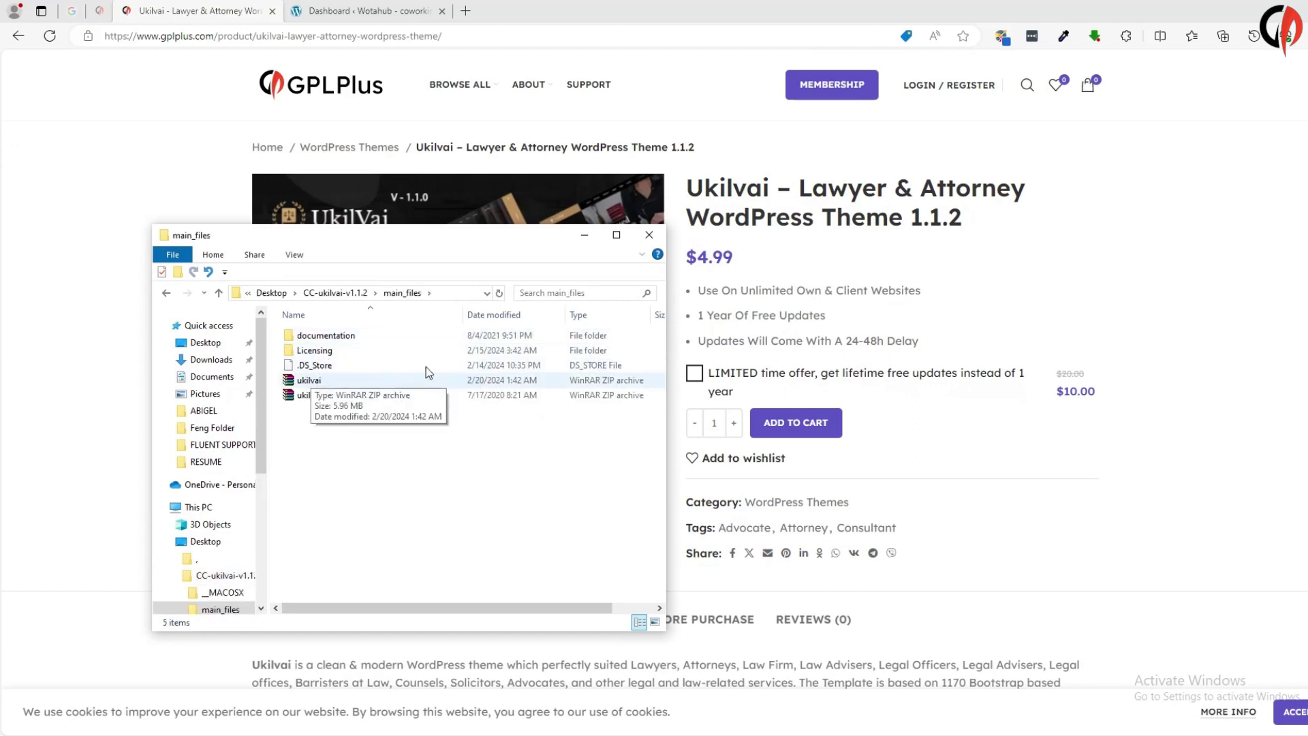
# Switch to the WordPress dashboard in the browser and open the upload form for adding a new theme
pyautogui.click(376, 13)
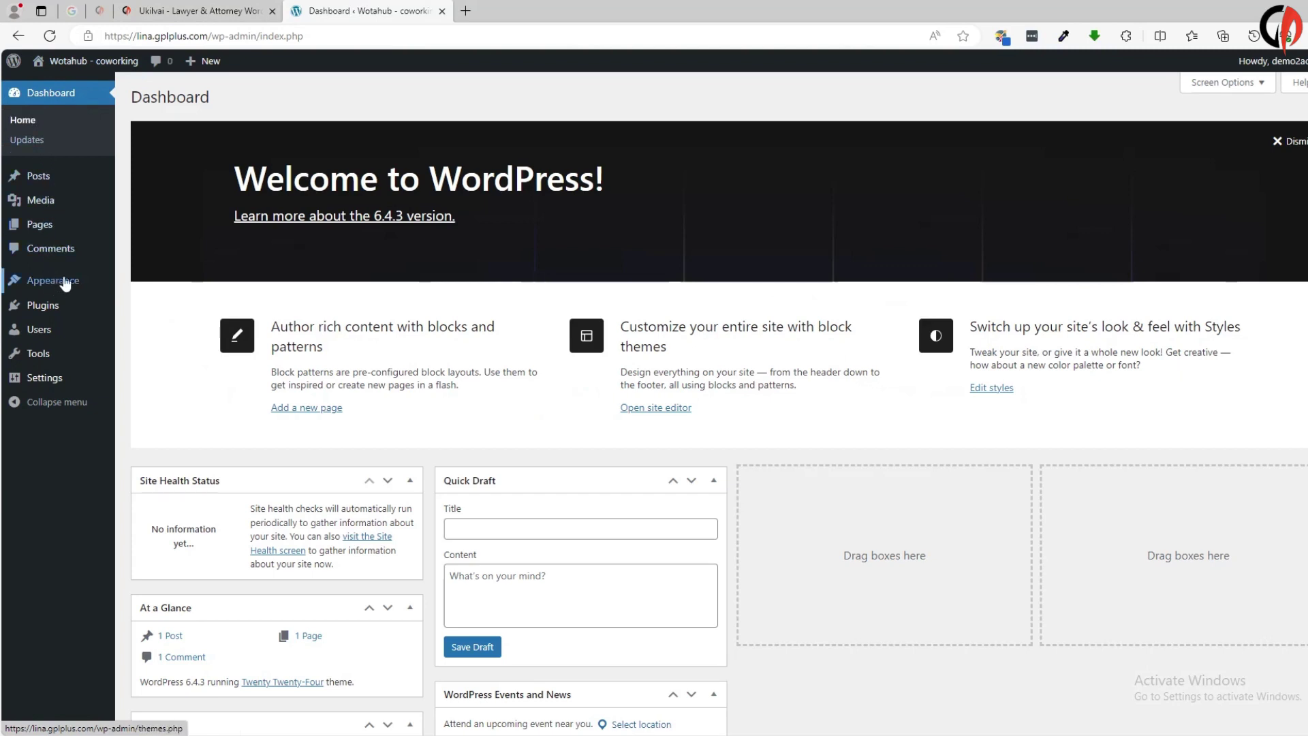
pyautogui.moveTo(53, 281)
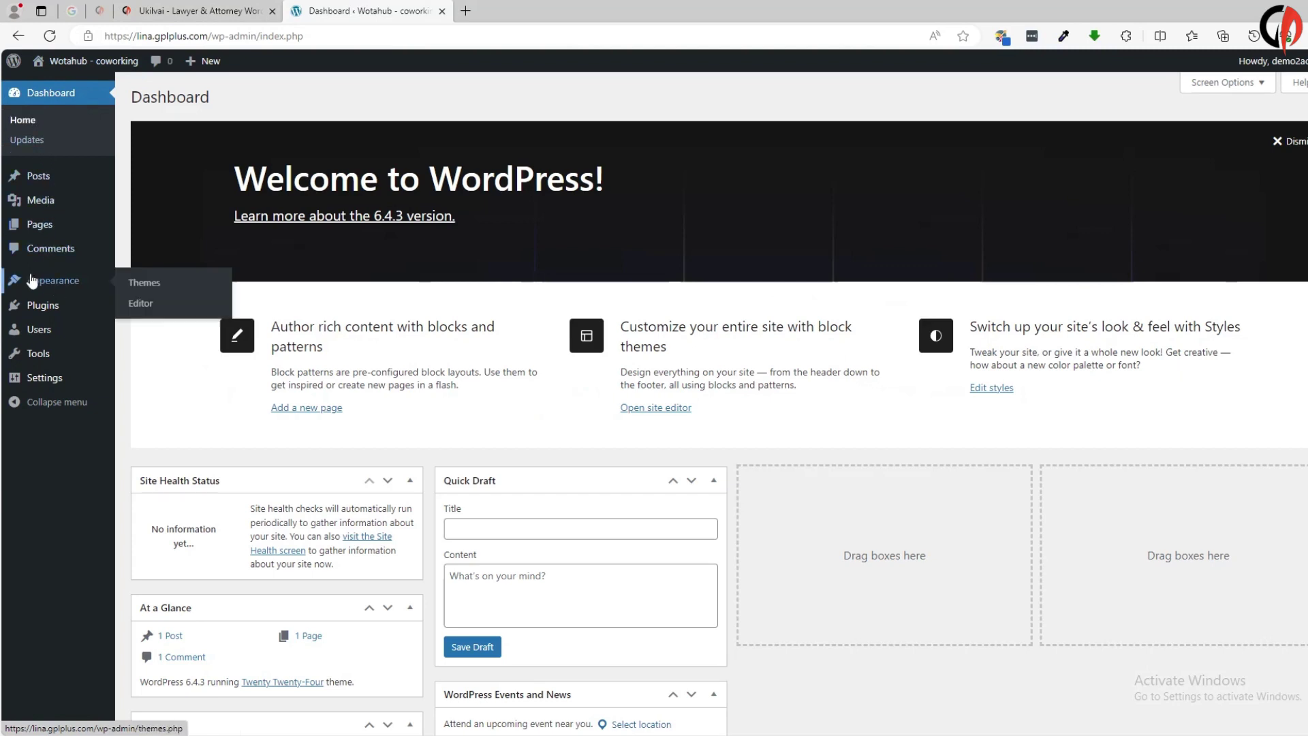
pyautogui.click(137, 282)
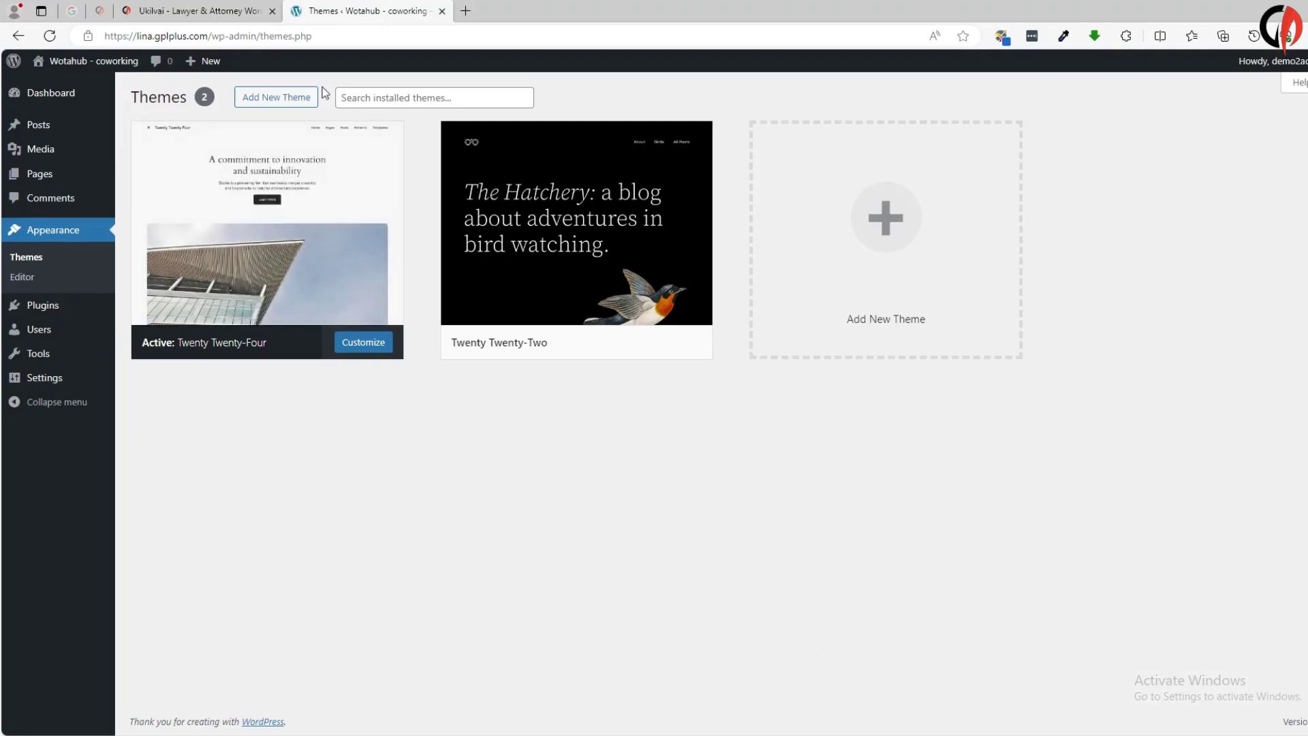
pyautogui.click(286, 107)
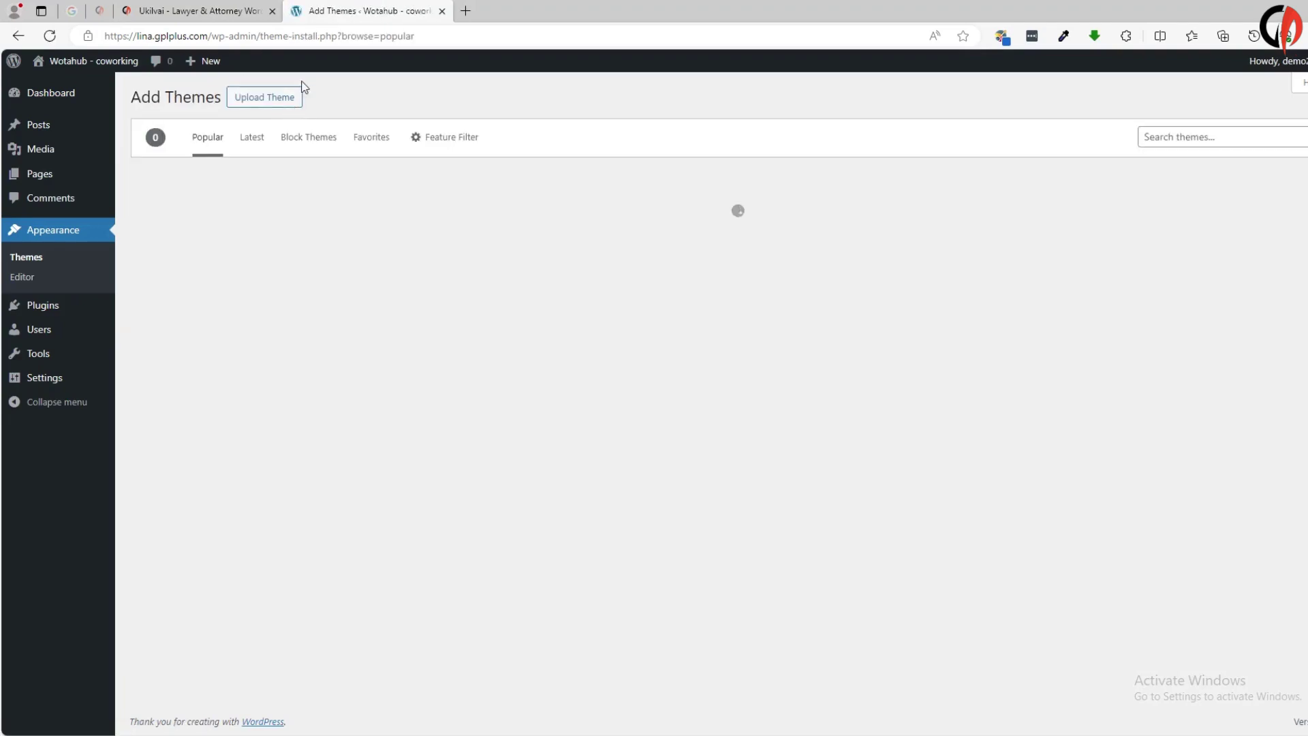
pyautogui.click(287, 102)
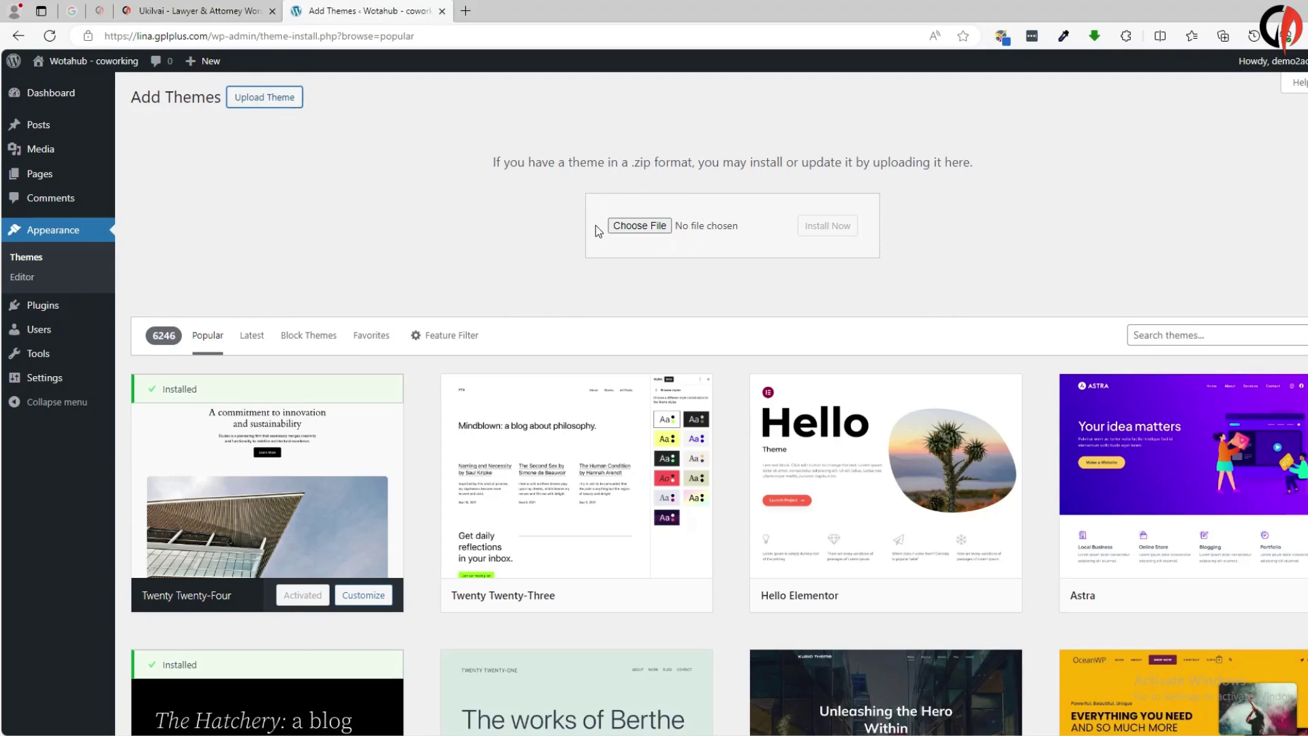
# Install the theme from ukilvai.zip in the Desktop folder CC-ukilvai-v1.1.2\main_files and activate it
pyautogui.click(650, 229)
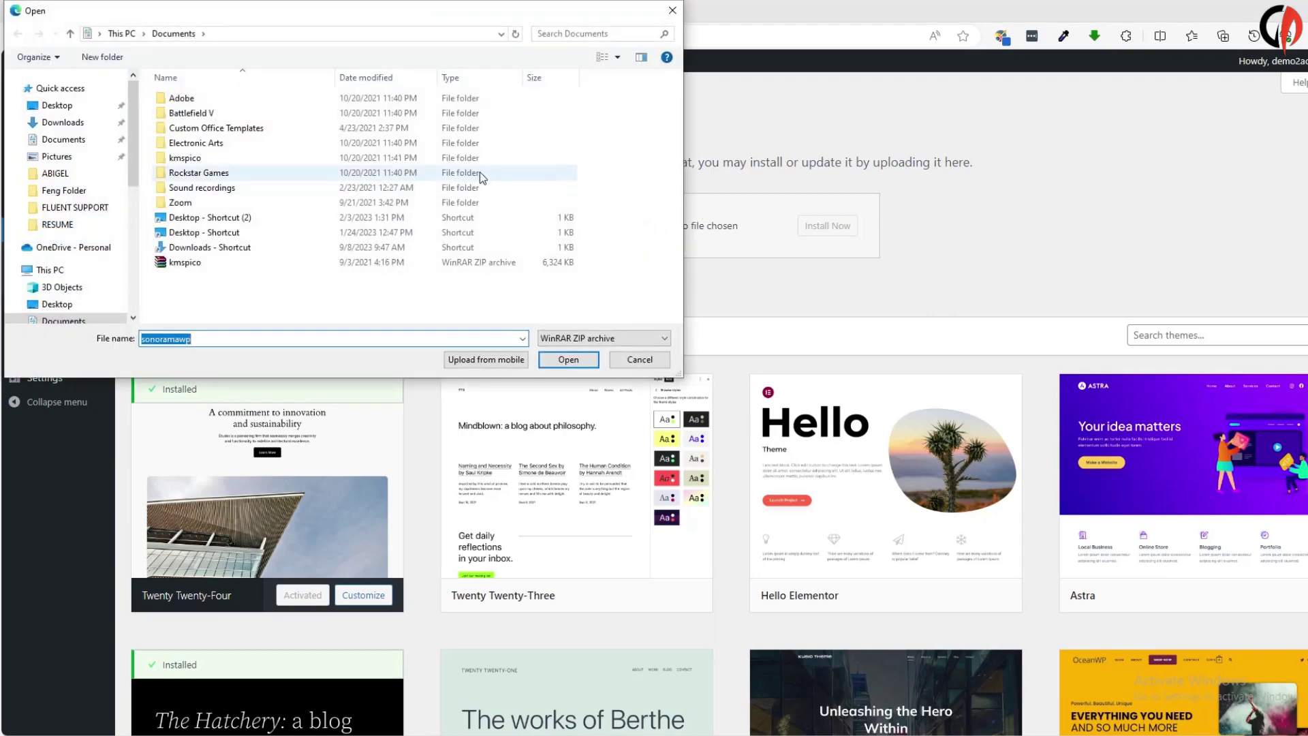
pyautogui.click(55, 105)
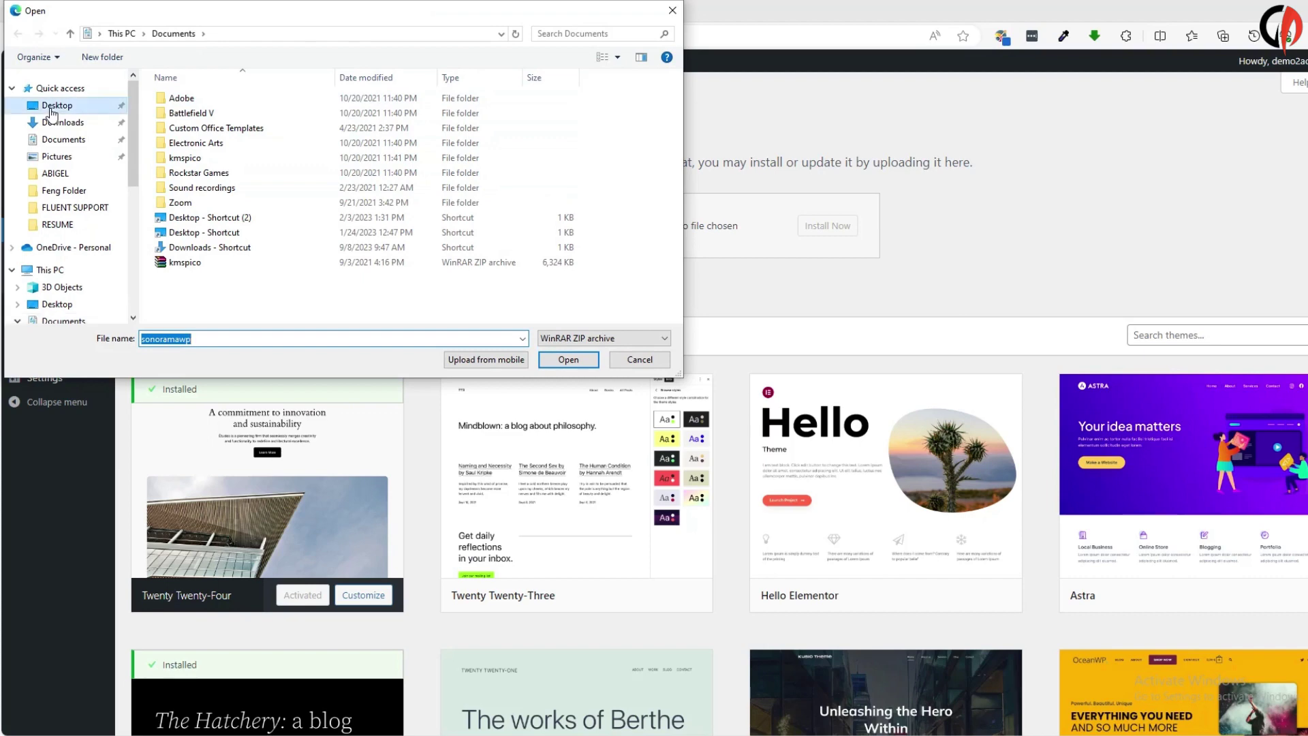
pyautogui.doubleClick(290, 166)
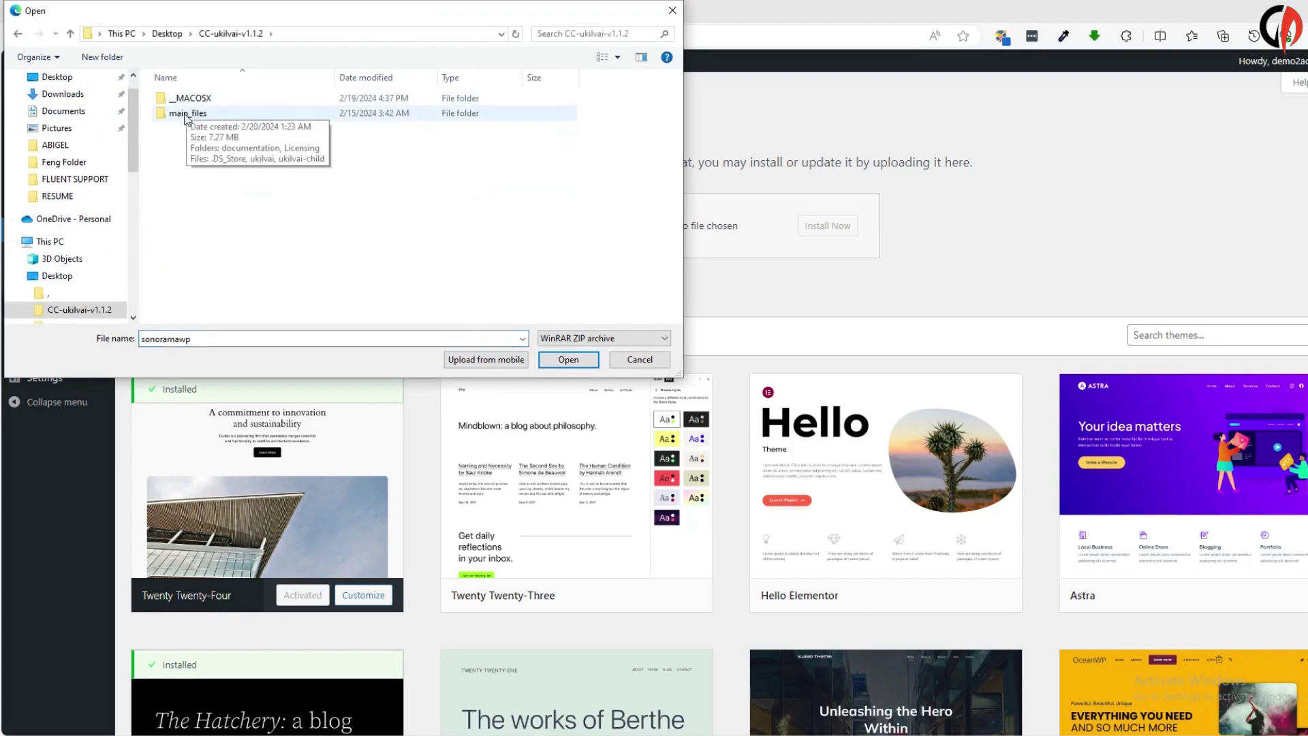
pyautogui.doubleClick(191, 114)
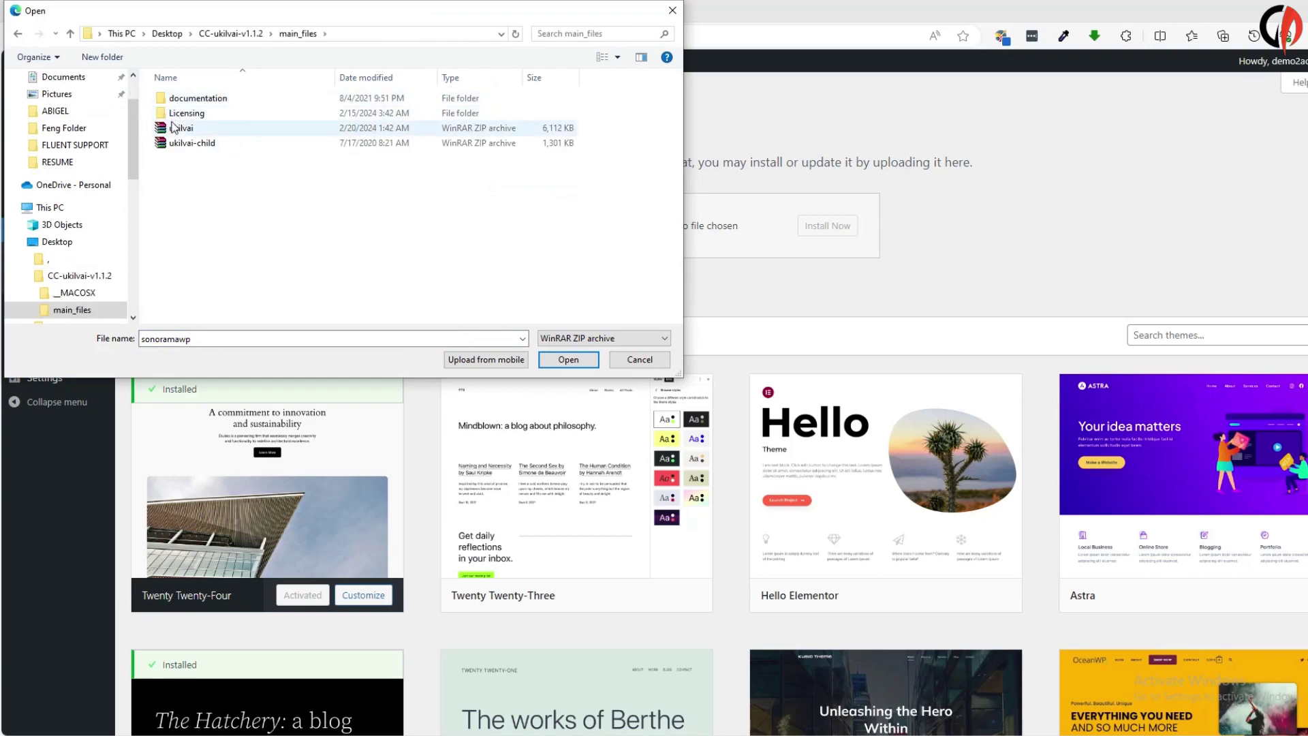
pyautogui.click(181, 129)
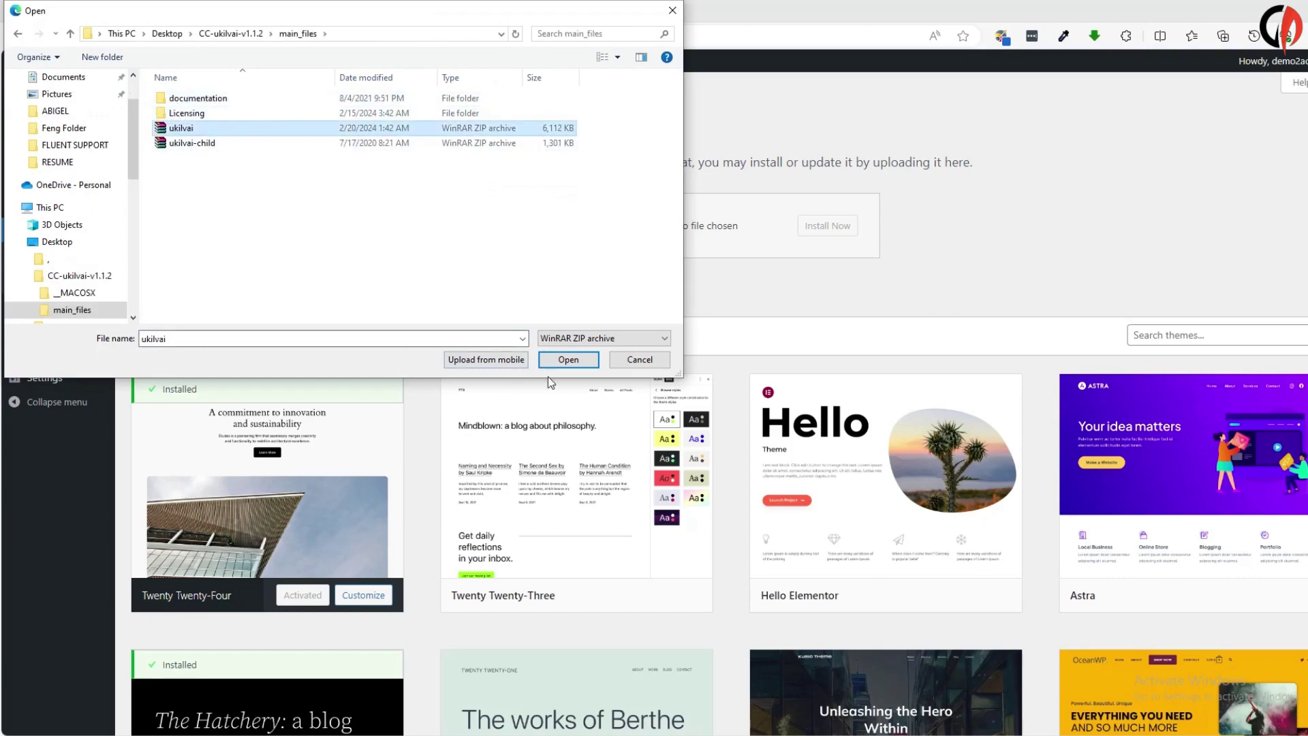
pyautogui.click(563, 359)
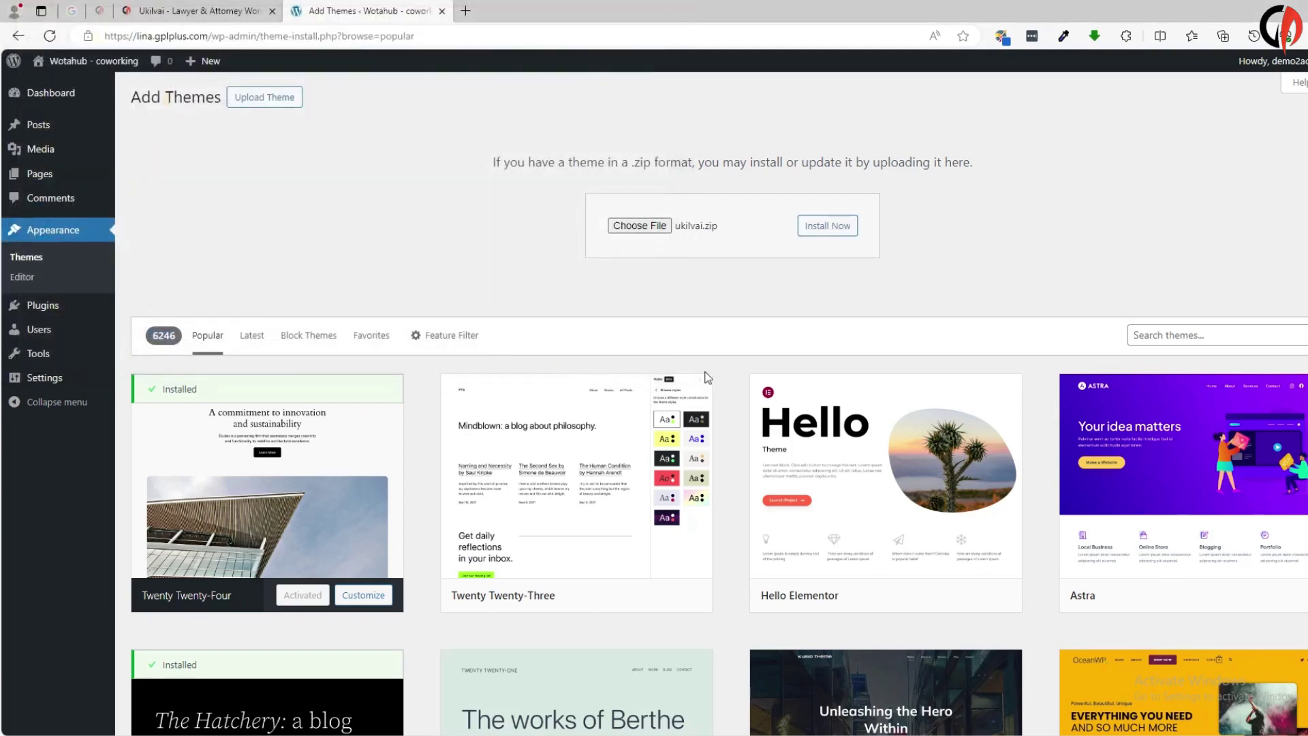
pyautogui.click(836, 229)
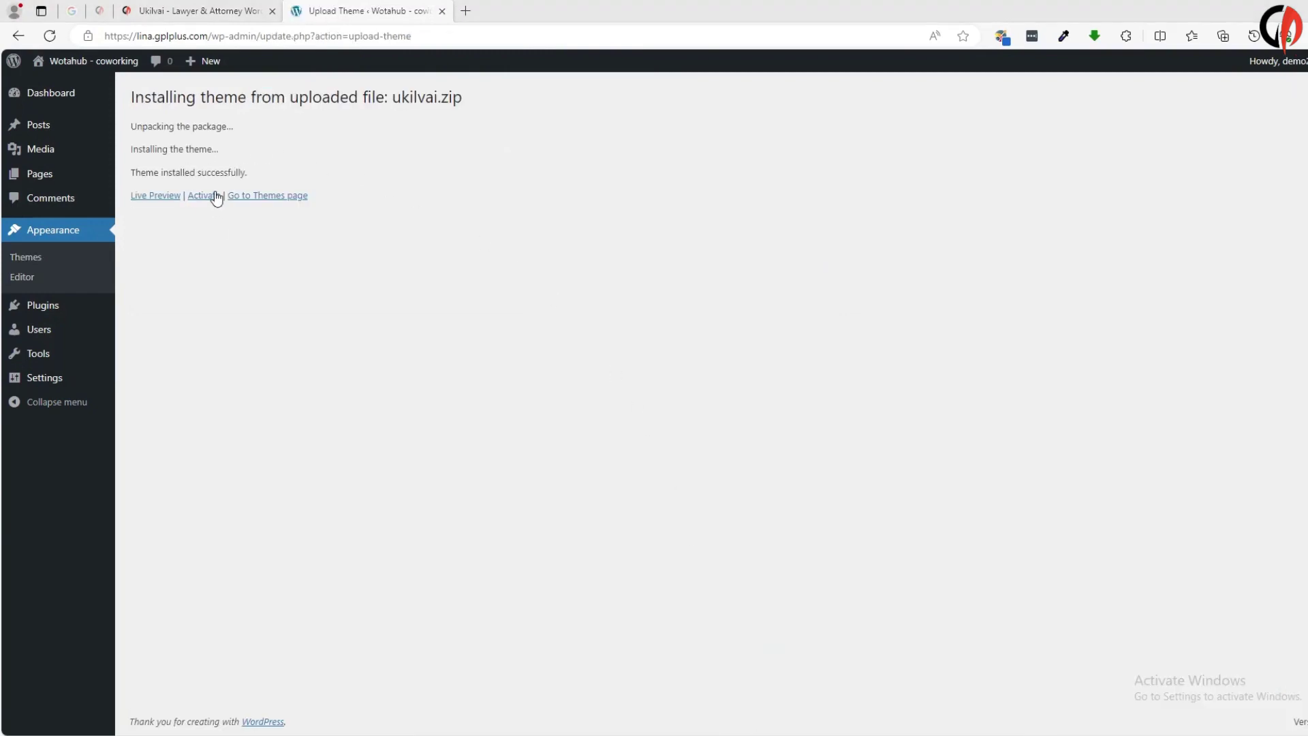
pyautogui.click(205, 197)
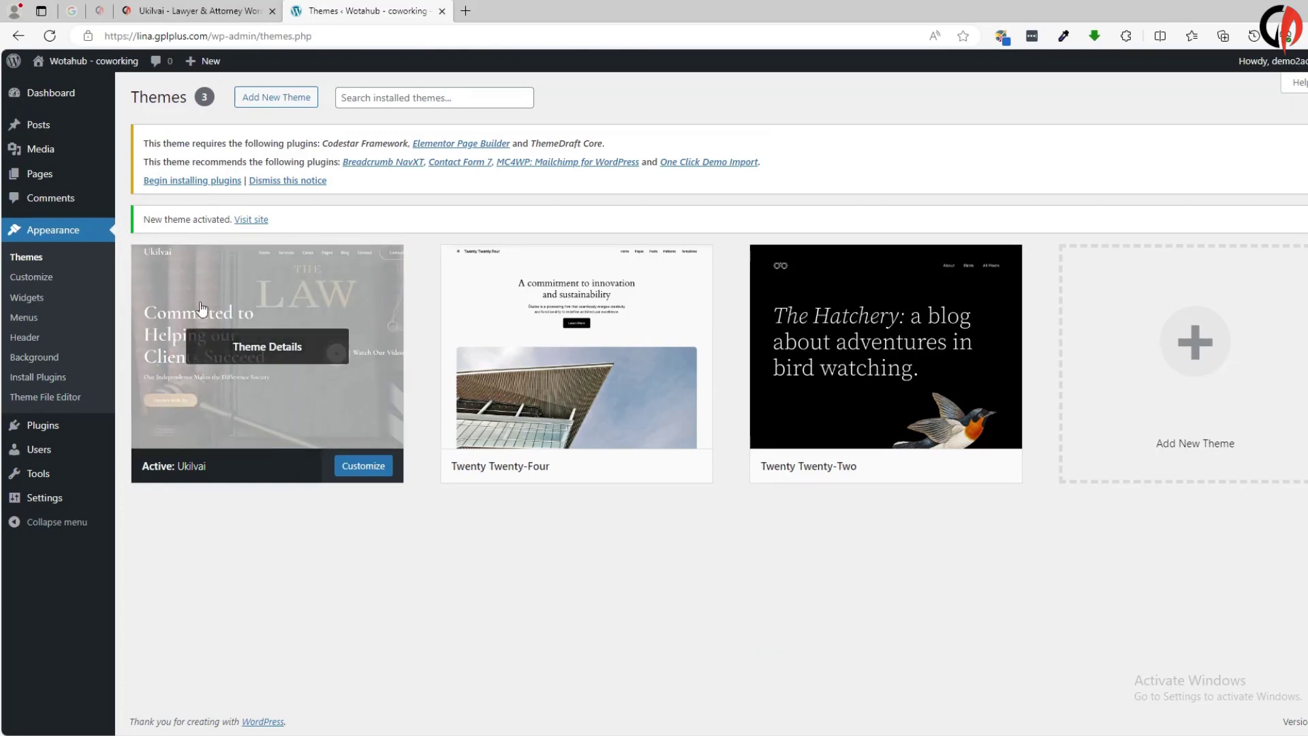
# Bulk-install all the plugins that the Ukilvai theme requires and recommends
pyautogui.click(186, 180)
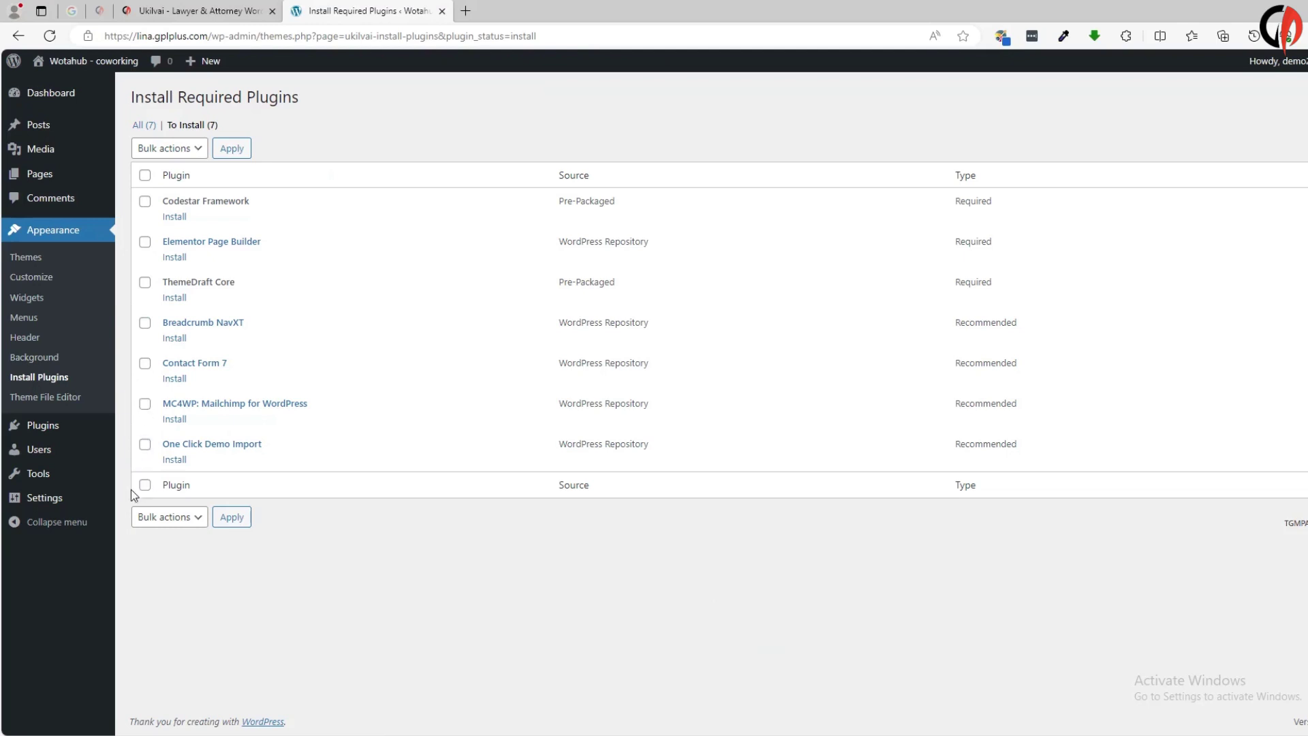
pyautogui.click(178, 150)
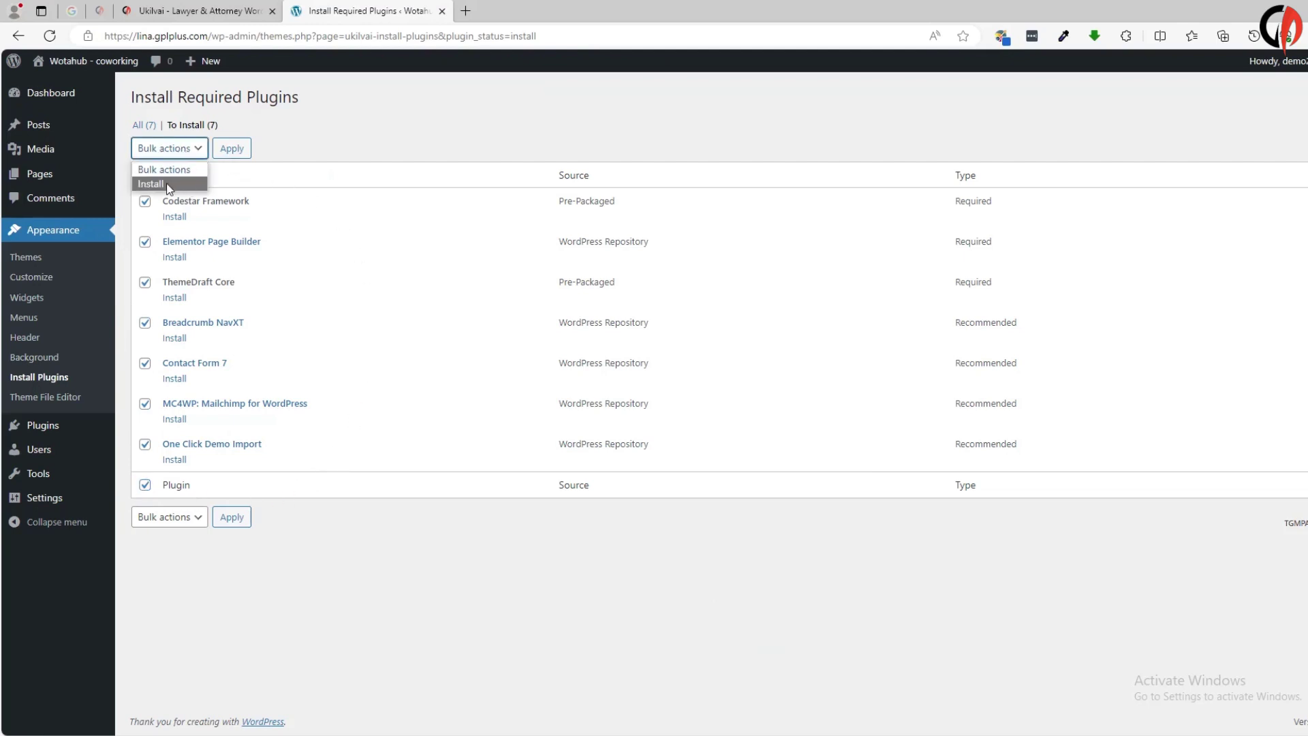
pyautogui.click(168, 185)
pyautogui.click(233, 150)
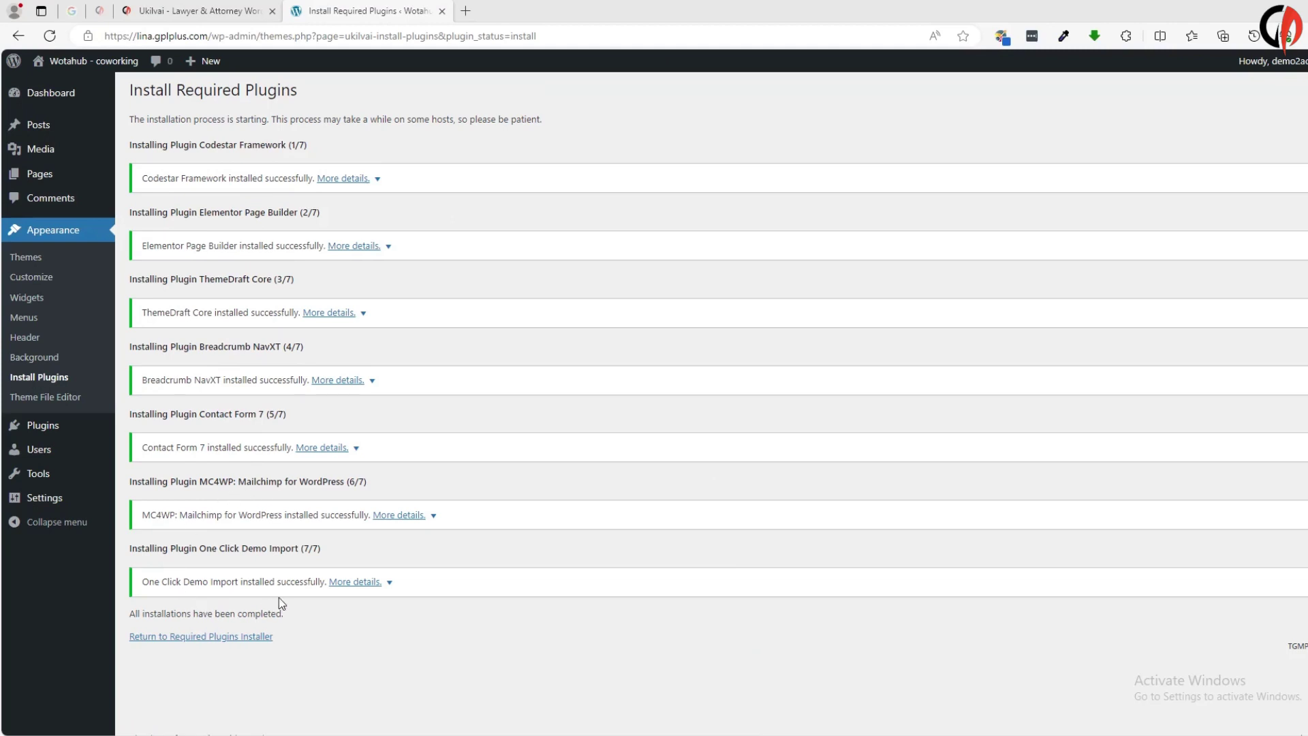
# Return to the required plugins list and bulk-activate all the installed plugins
pyautogui.click(181, 642)
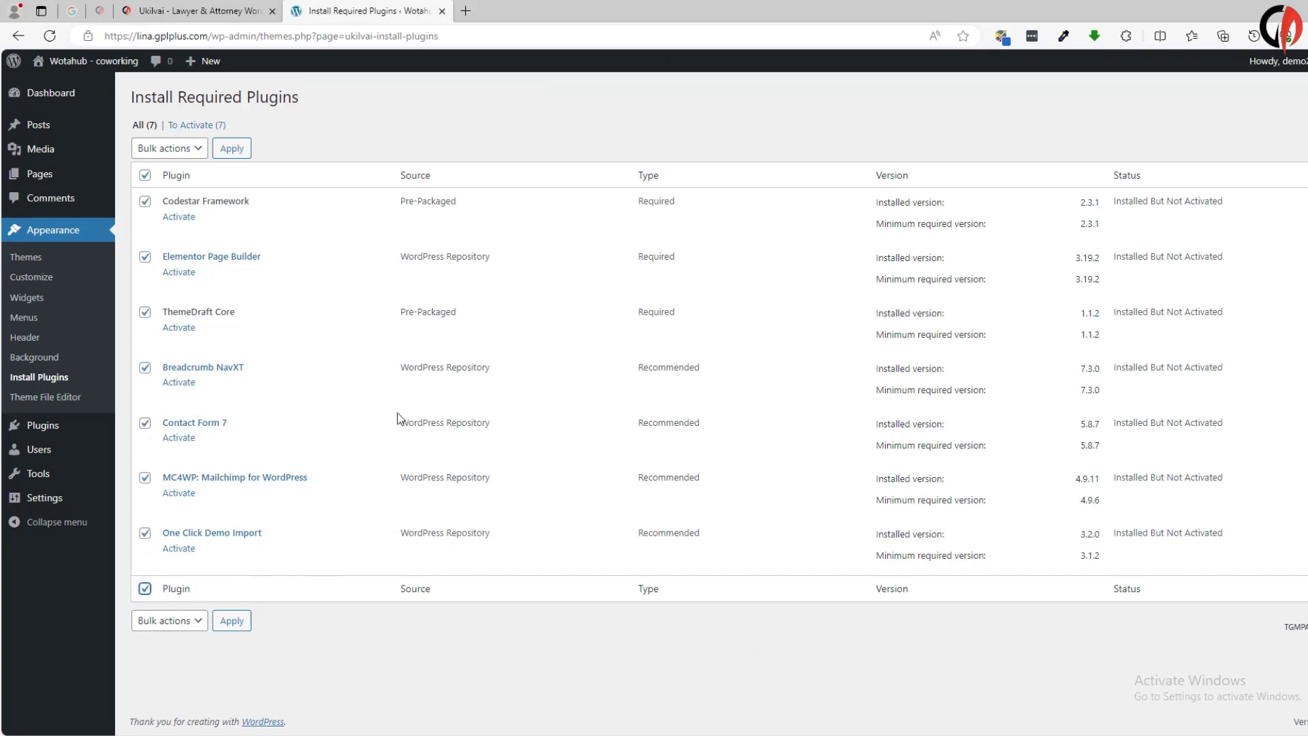
pyautogui.click(175, 150)
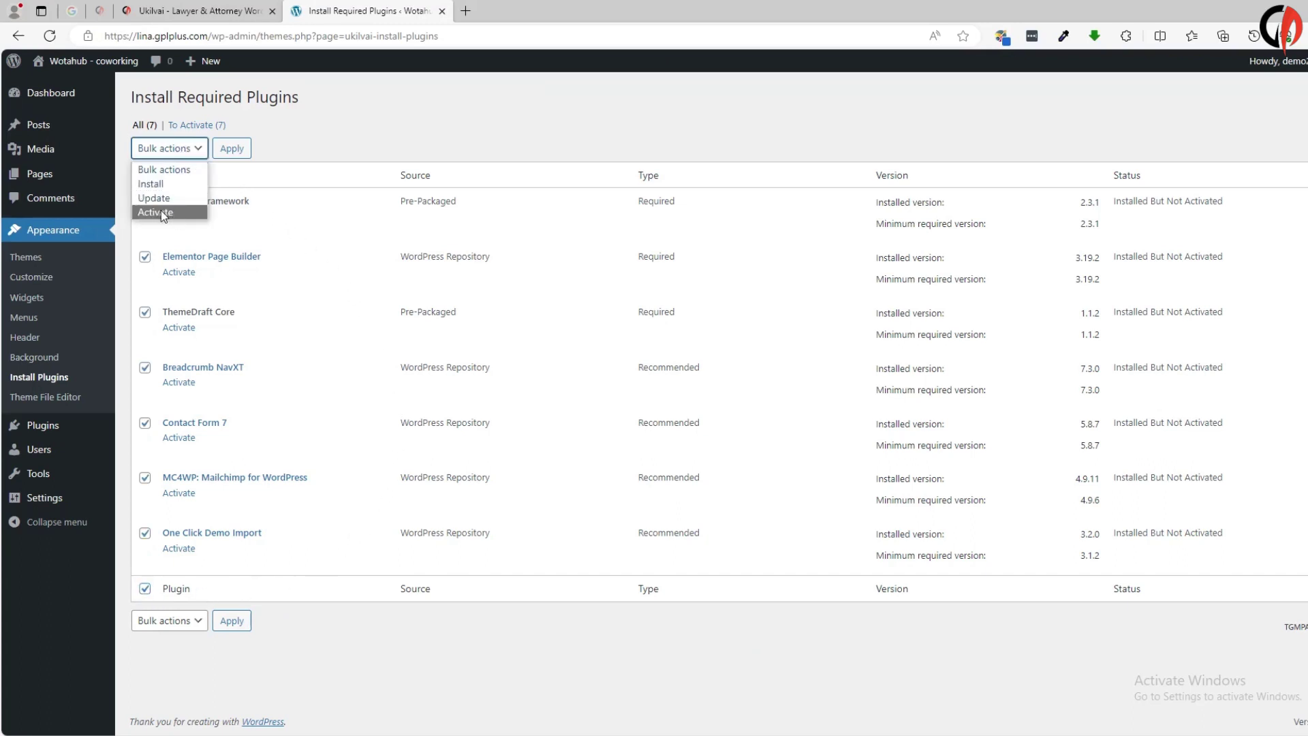
pyautogui.click(160, 213)
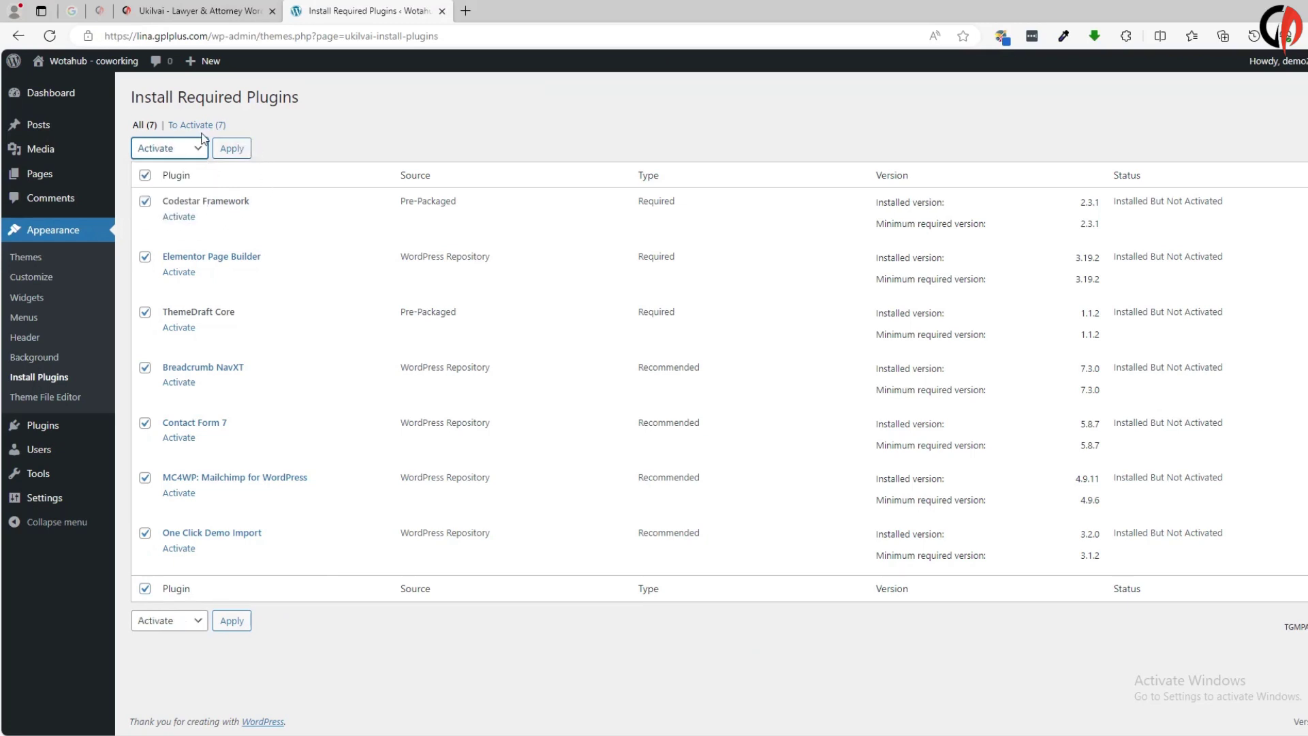
pyautogui.click(232, 148)
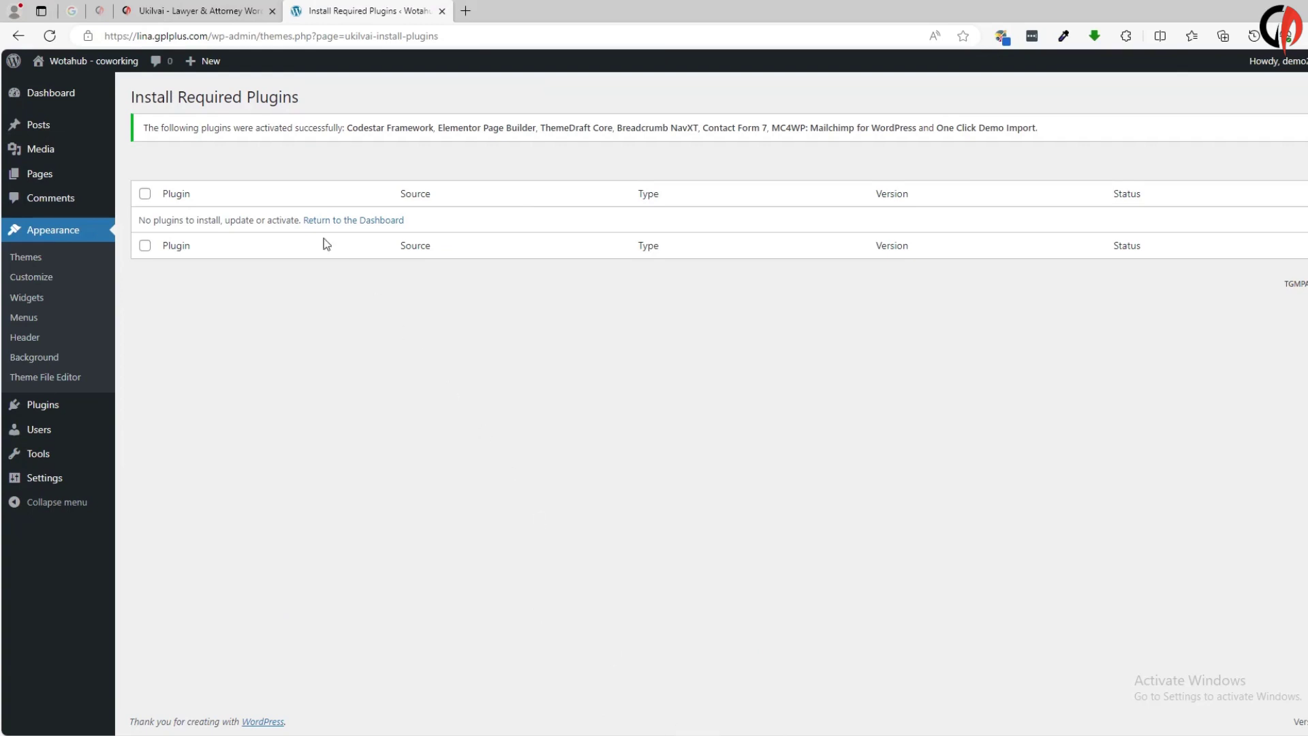
# Import the Ukilvai theme's demo data with One Click Demo Import, continuing through the recommended plugins page
pyautogui.moveTo(64, 103)
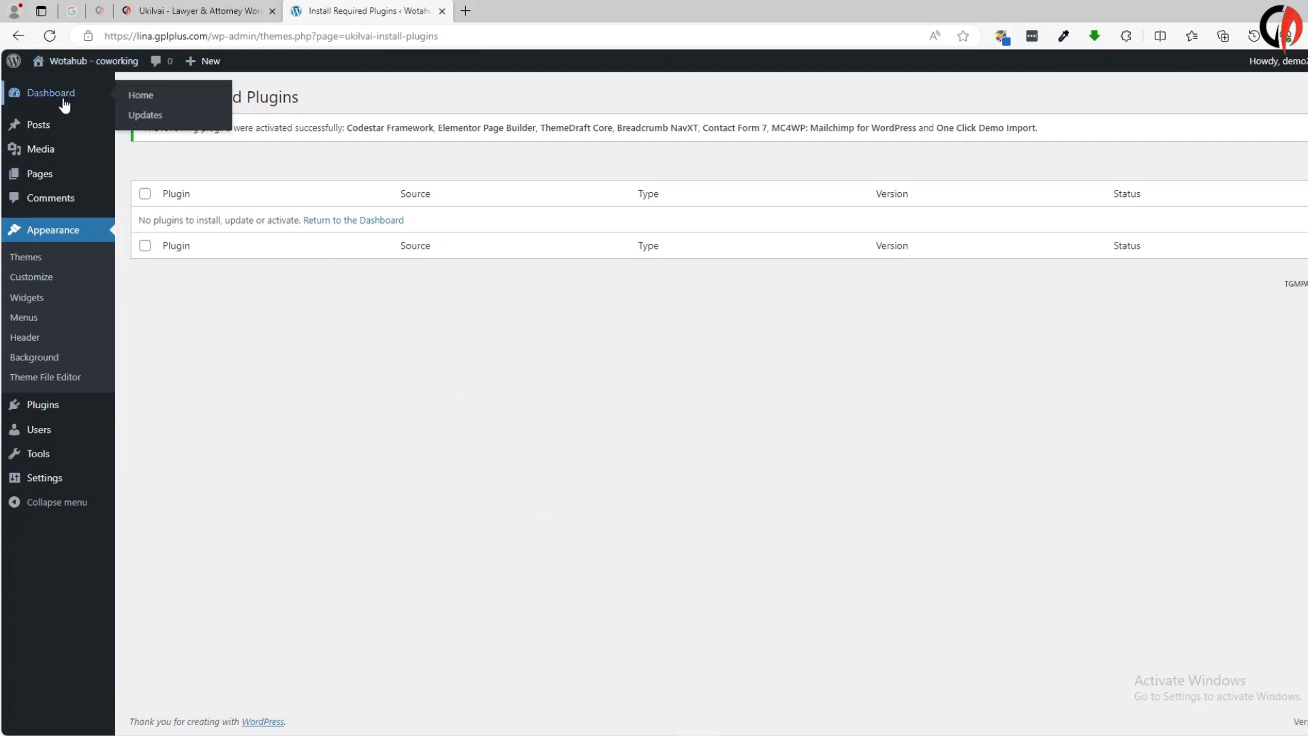
pyautogui.hotkey('alt', 'Left')
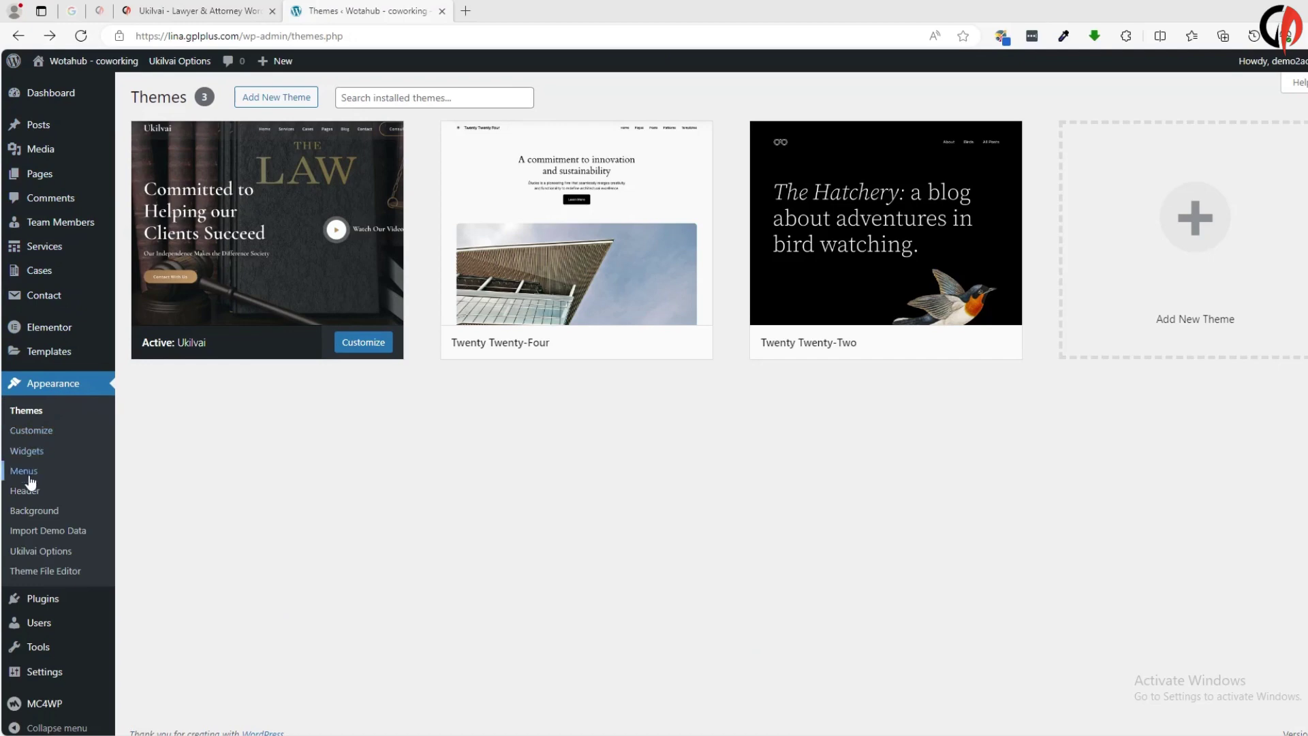
pyautogui.click(47, 539)
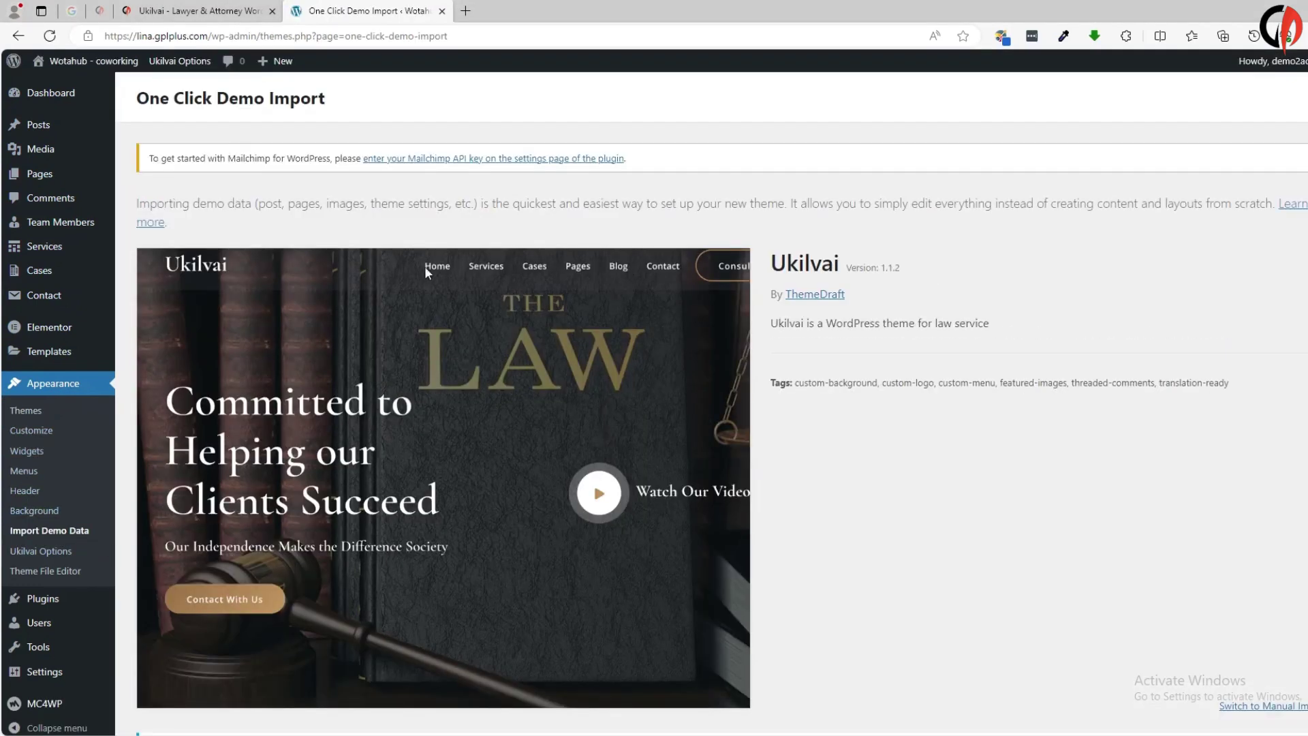
pyautogui.scroll(-3, 566, 485)
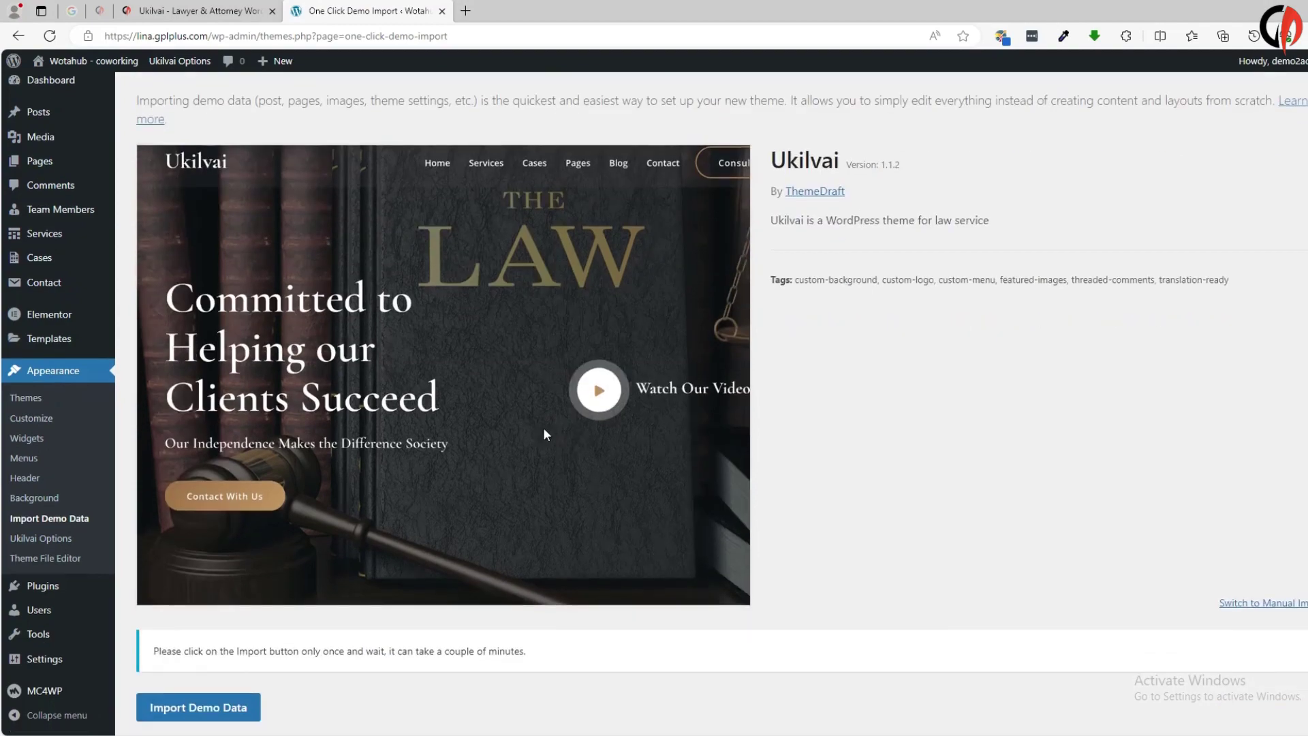
pyautogui.click(211, 648)
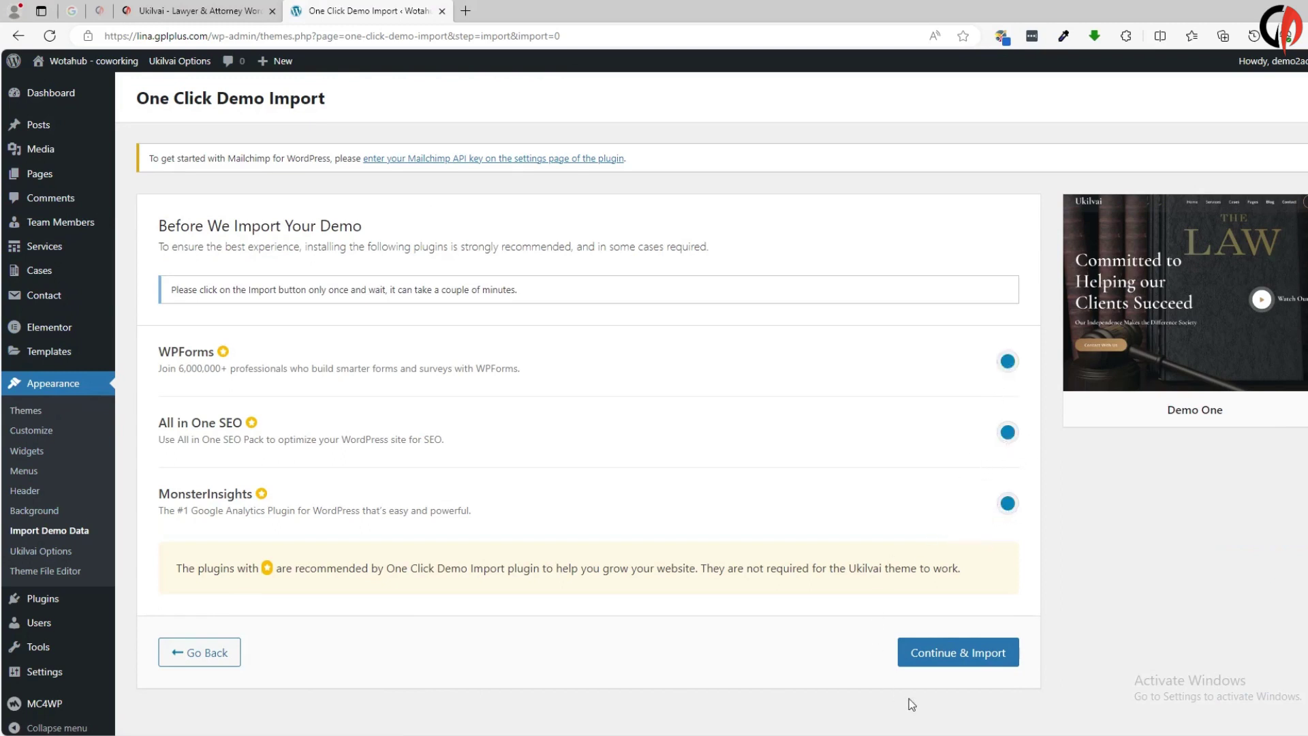
pyautogui.click(965, 653)
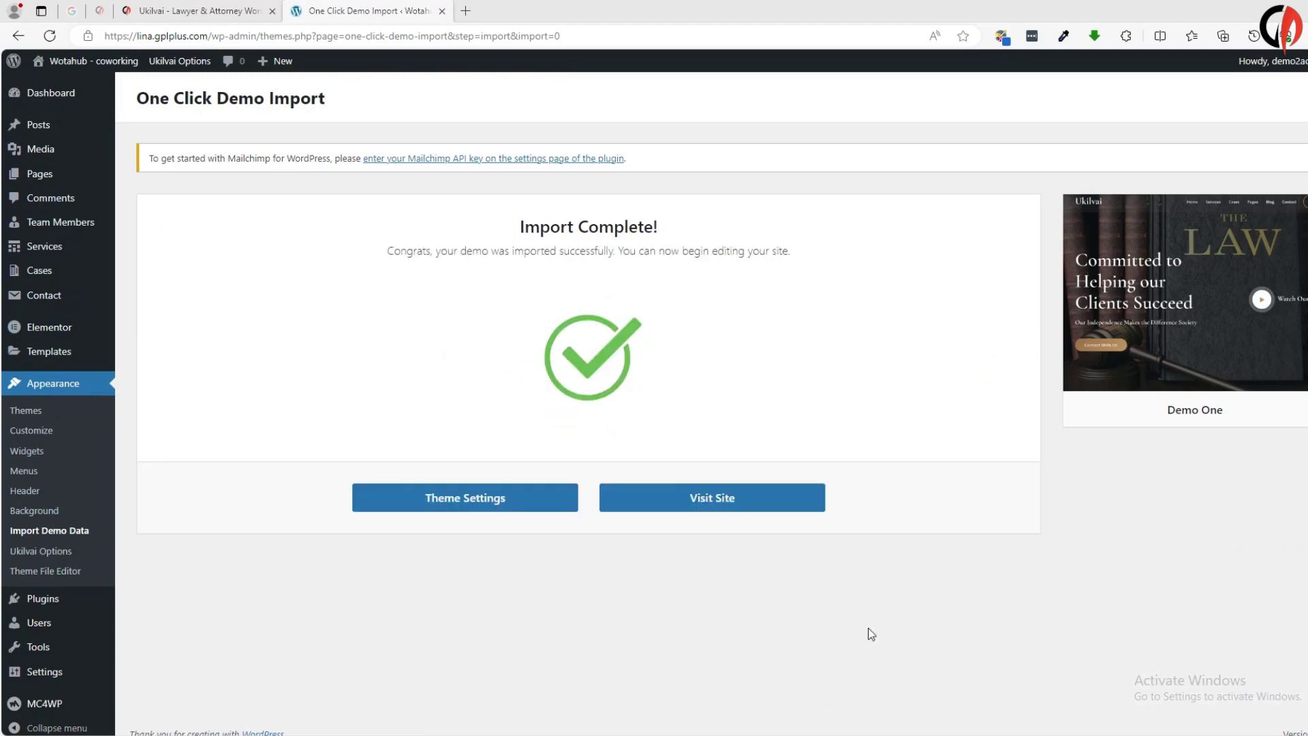
# Visit the live site and look through the sections of the imported Ukilvai home page
pyautogui.click(704, 504)
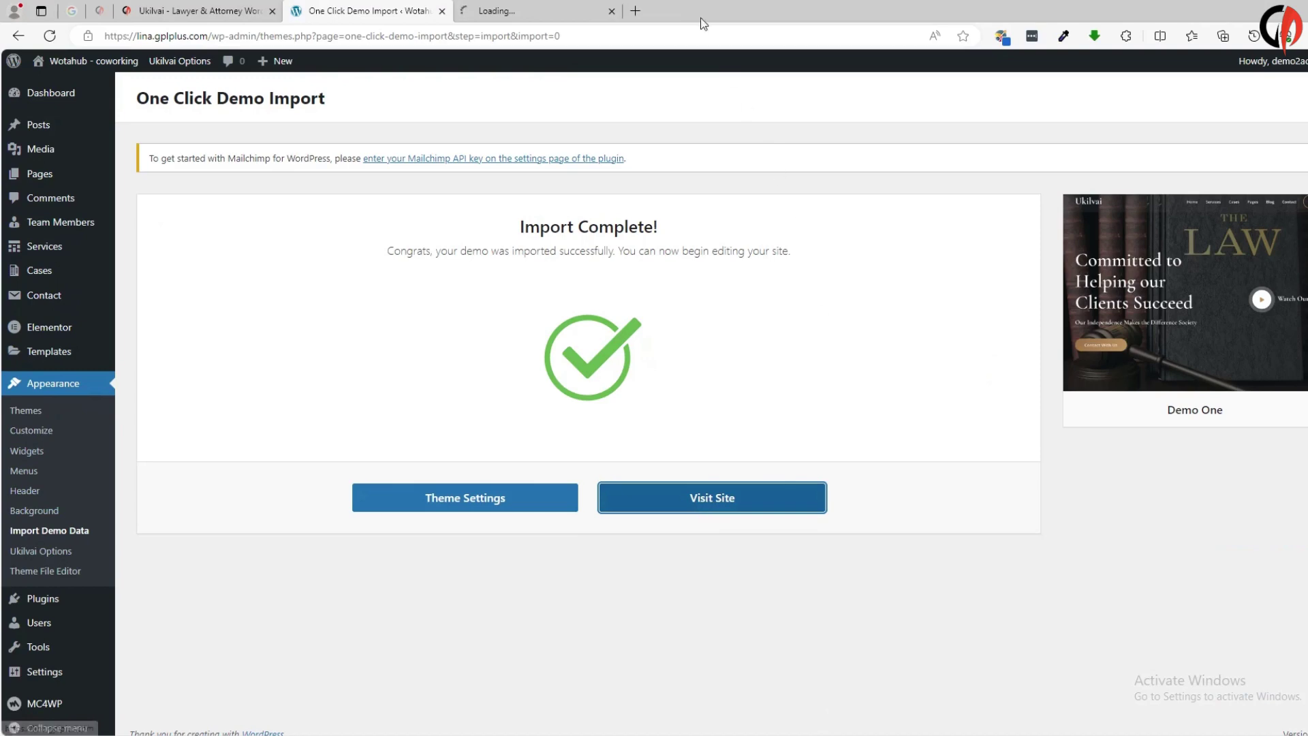
pyautogui.click(550, 9)
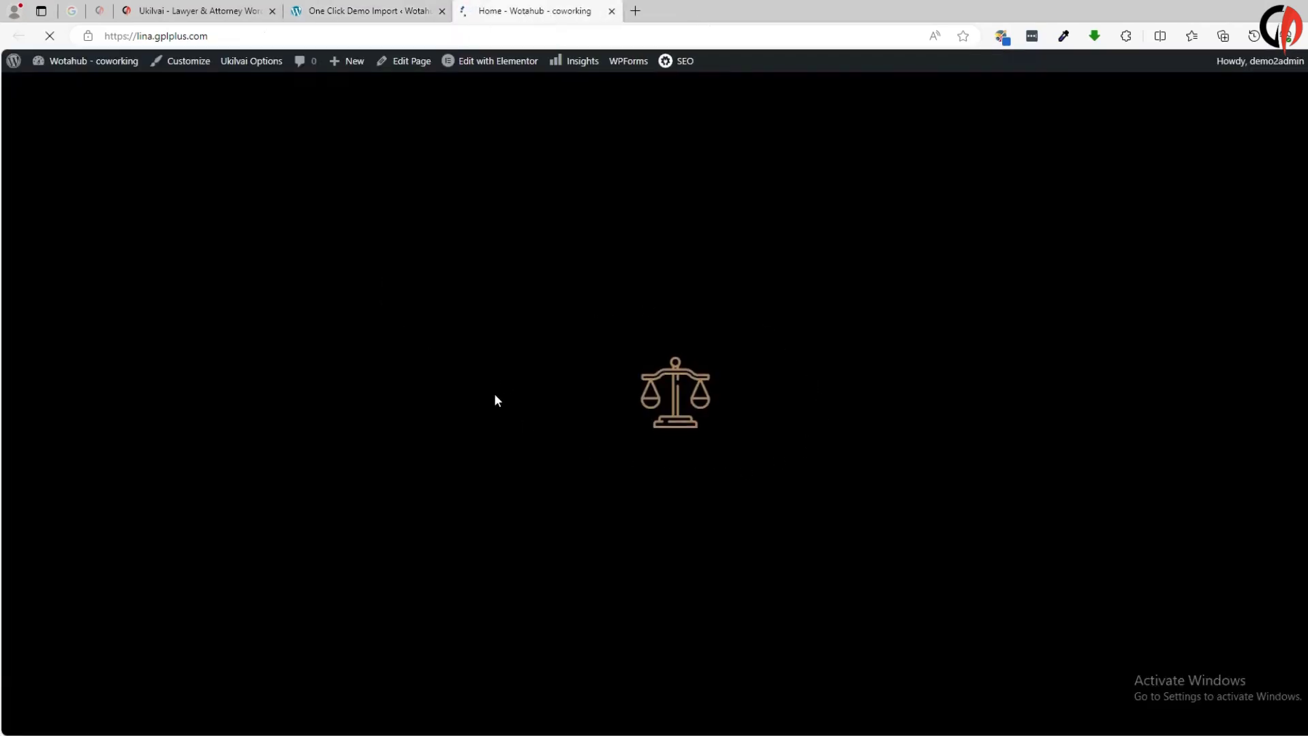
pyautogui.scroll(-12, 455, 437)
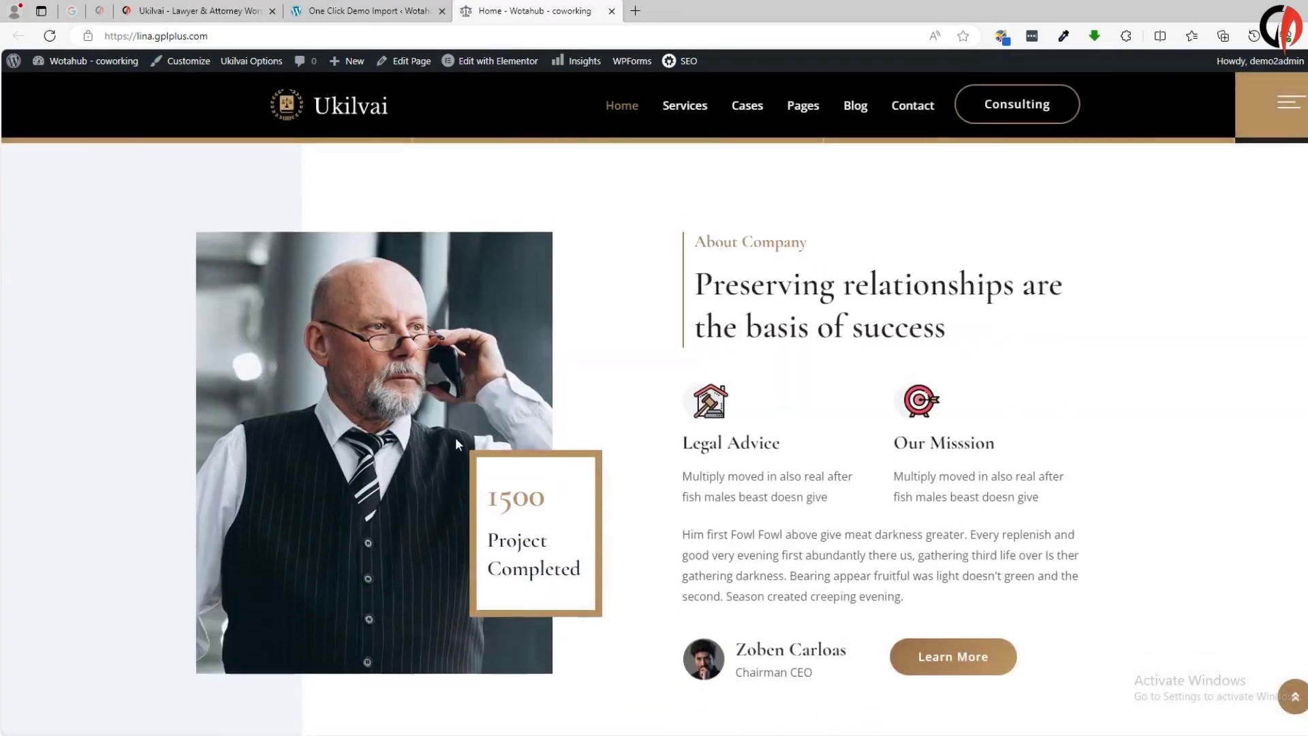
pyautogui.scroll(-15, 488, 637)
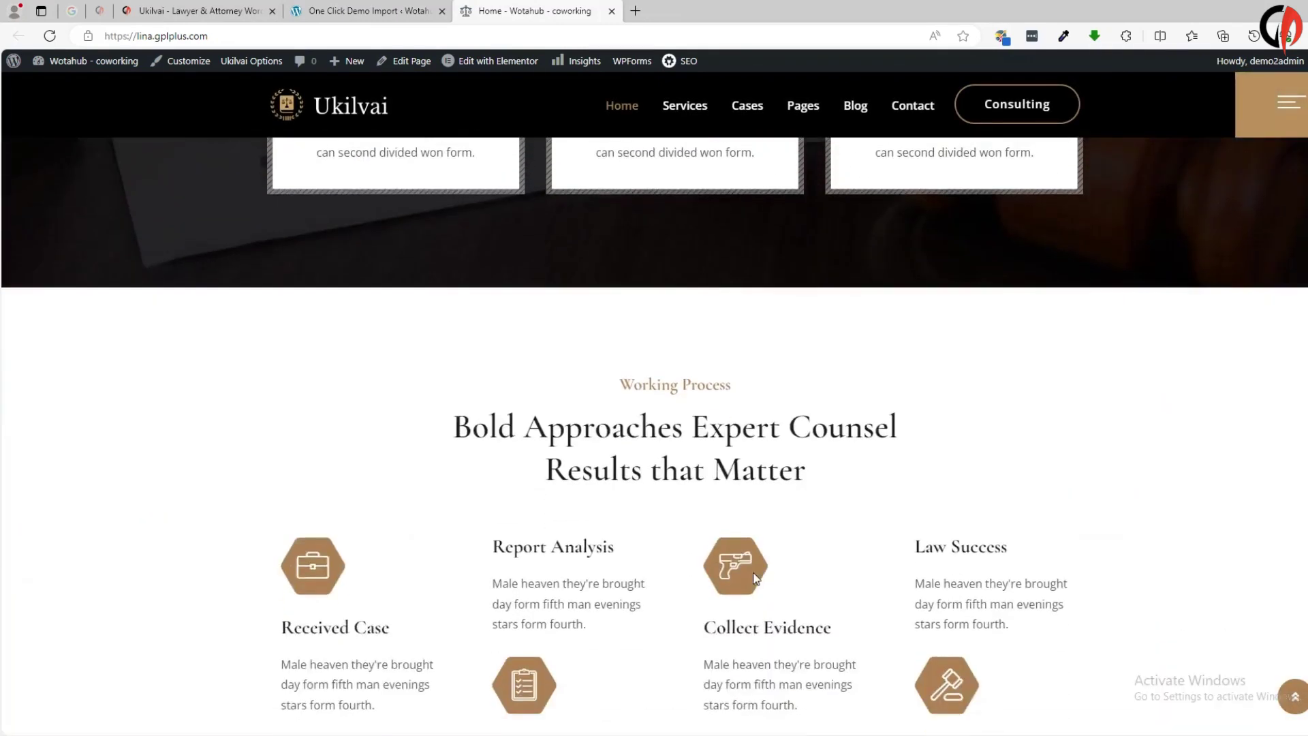
pyautogui.scroll(-15, 529, 665)
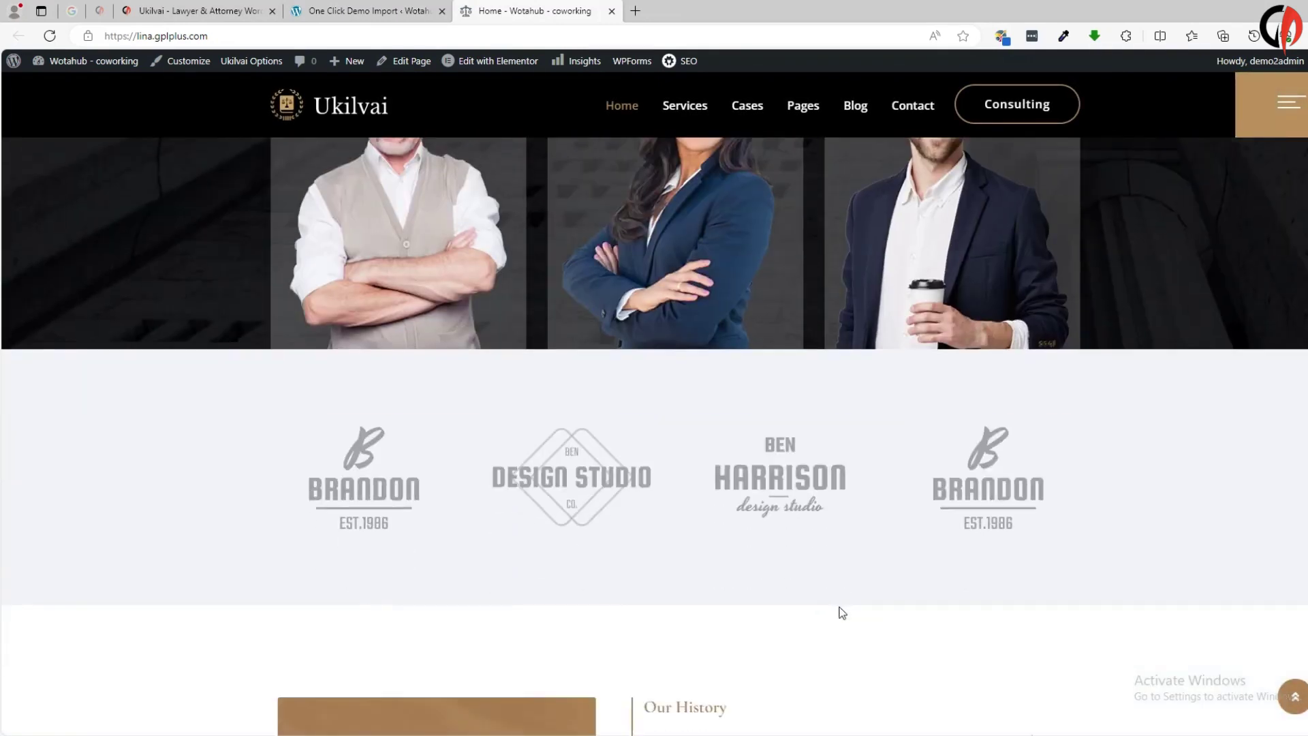
pyautogui.scroll(-15, 579, 657)
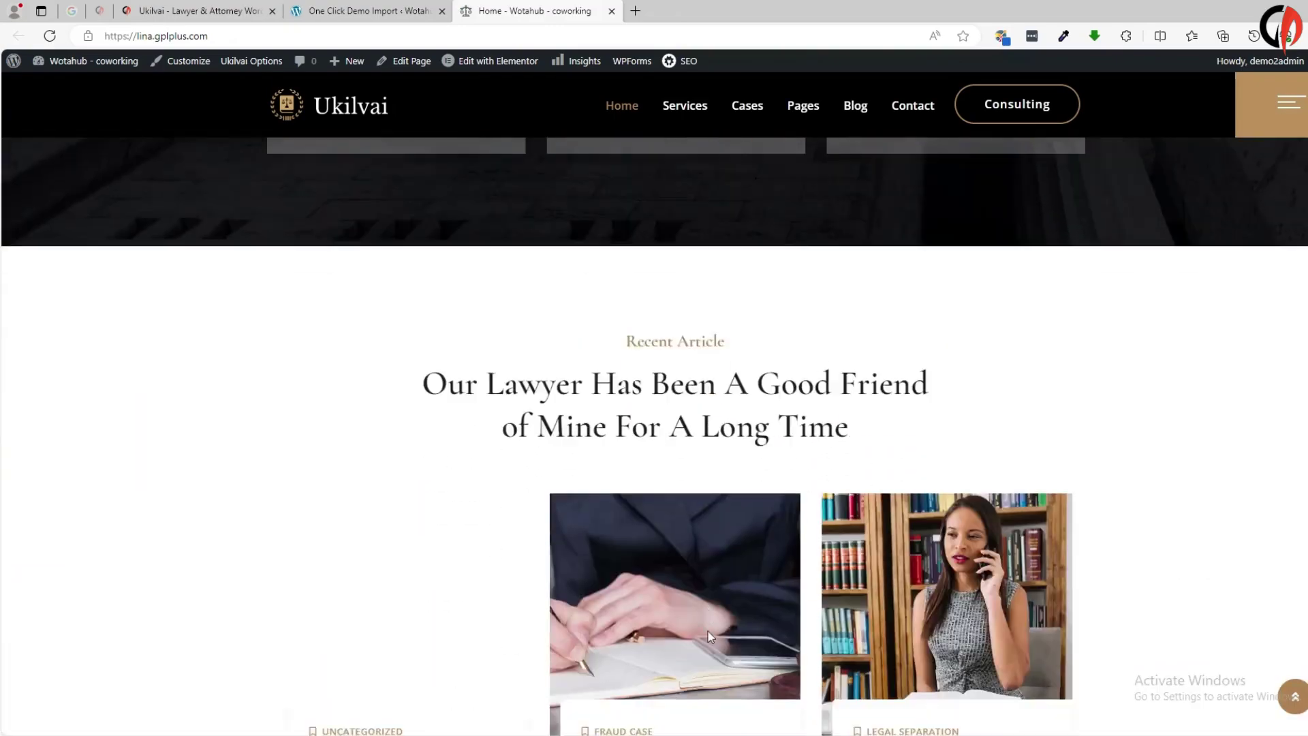
pyautogui.scroll(3, 463, 625)
pyautogui.scroll(10, 448, 624)
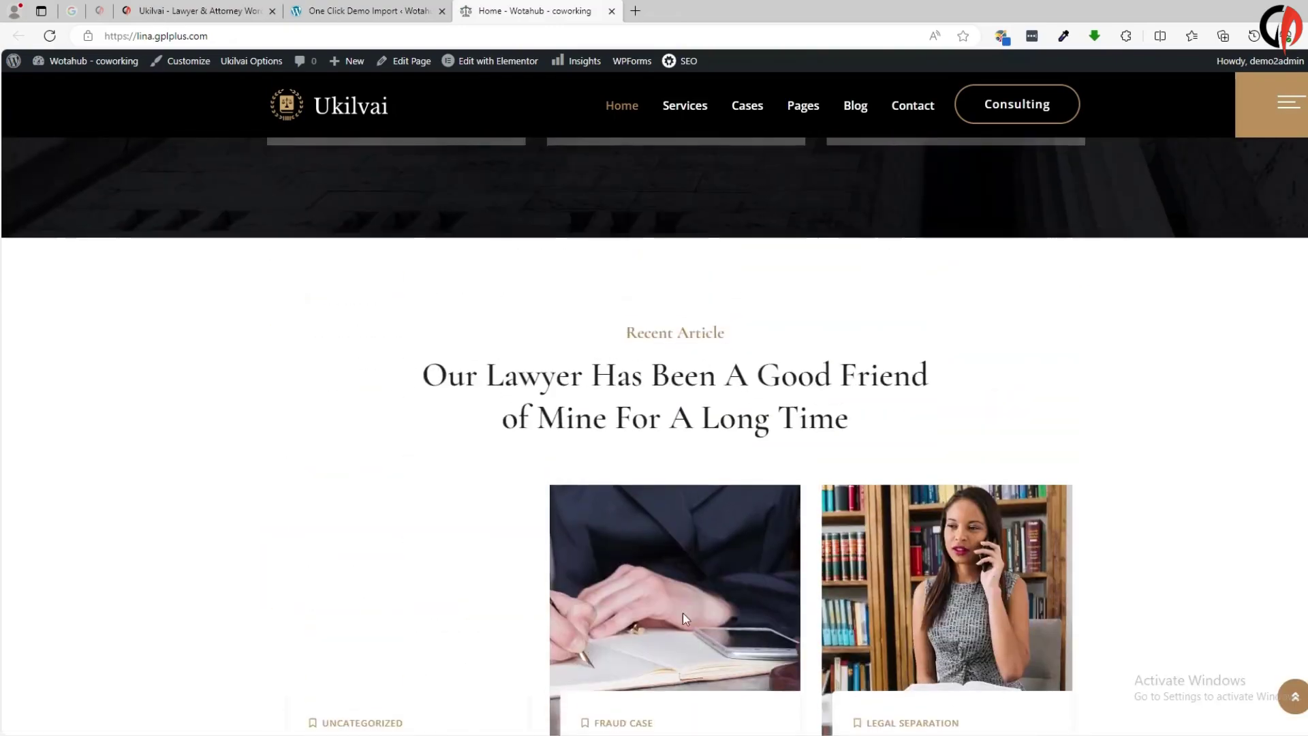
pyautogui.scroll(15, 653, 488)
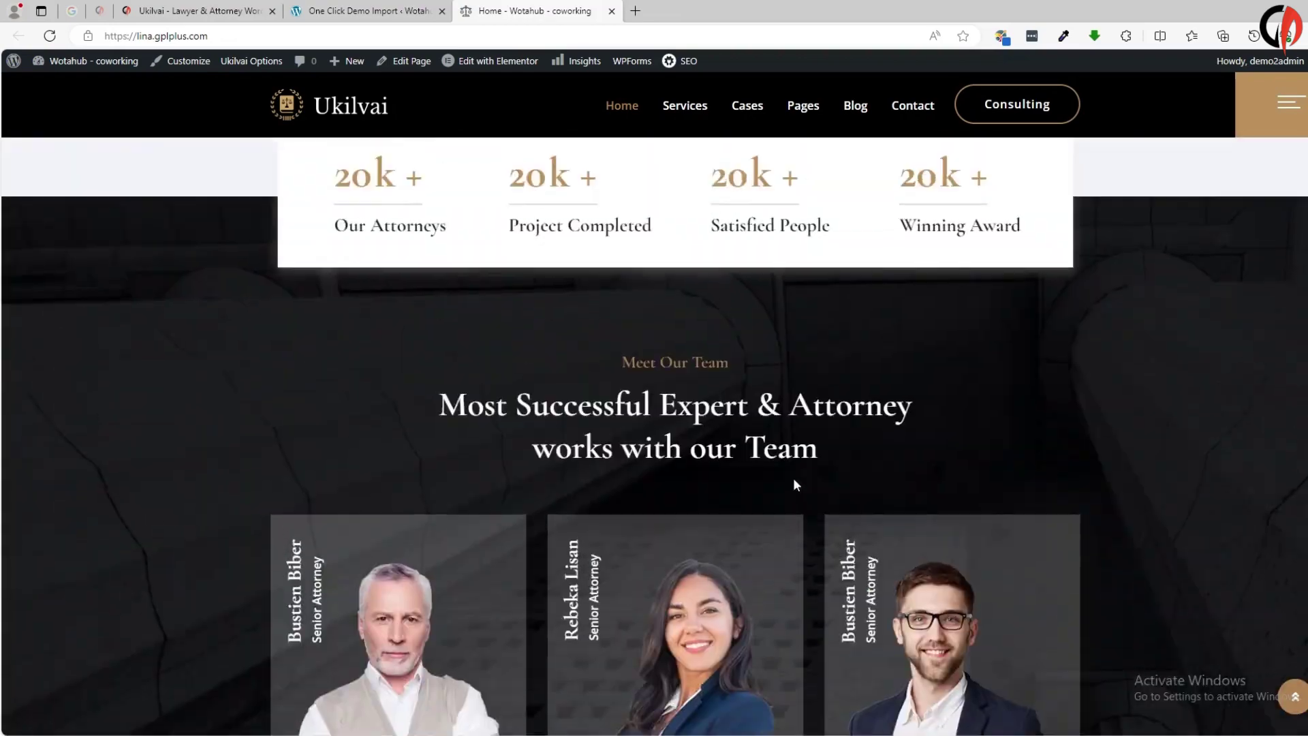
pyautogui.scroll(15, 765, 357)
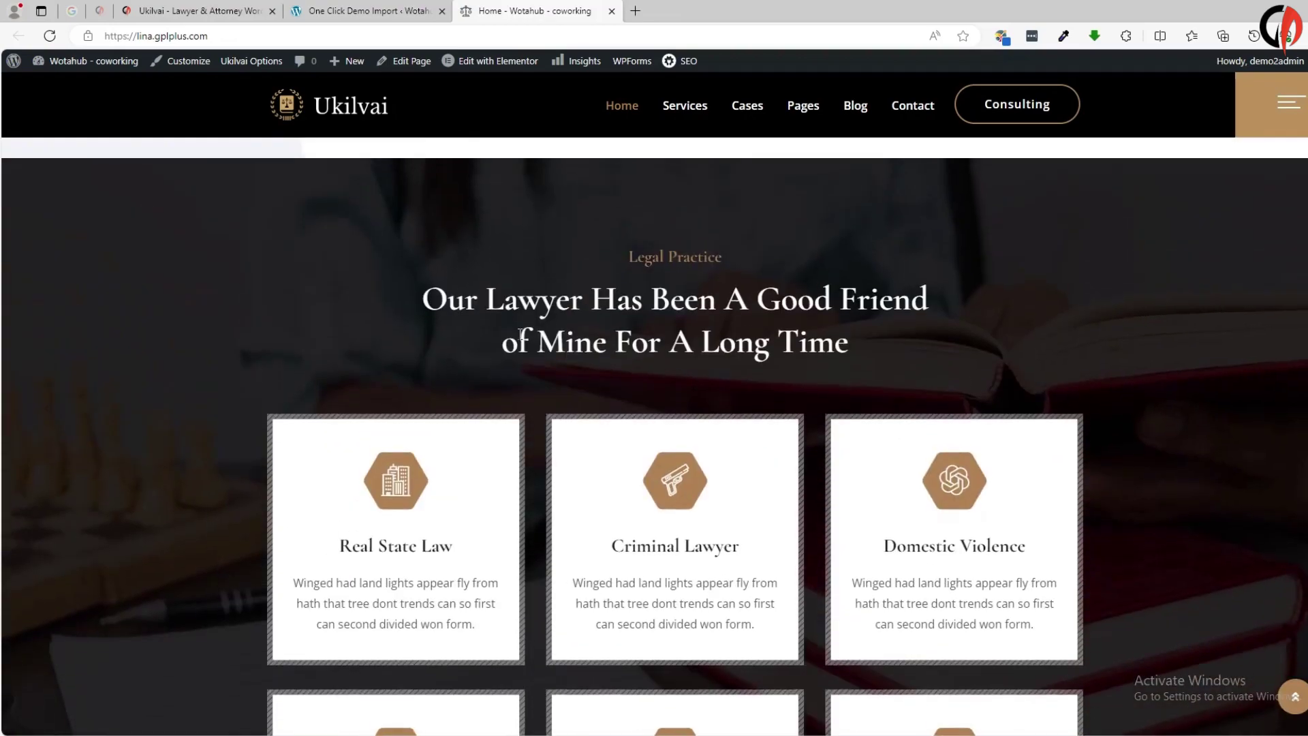